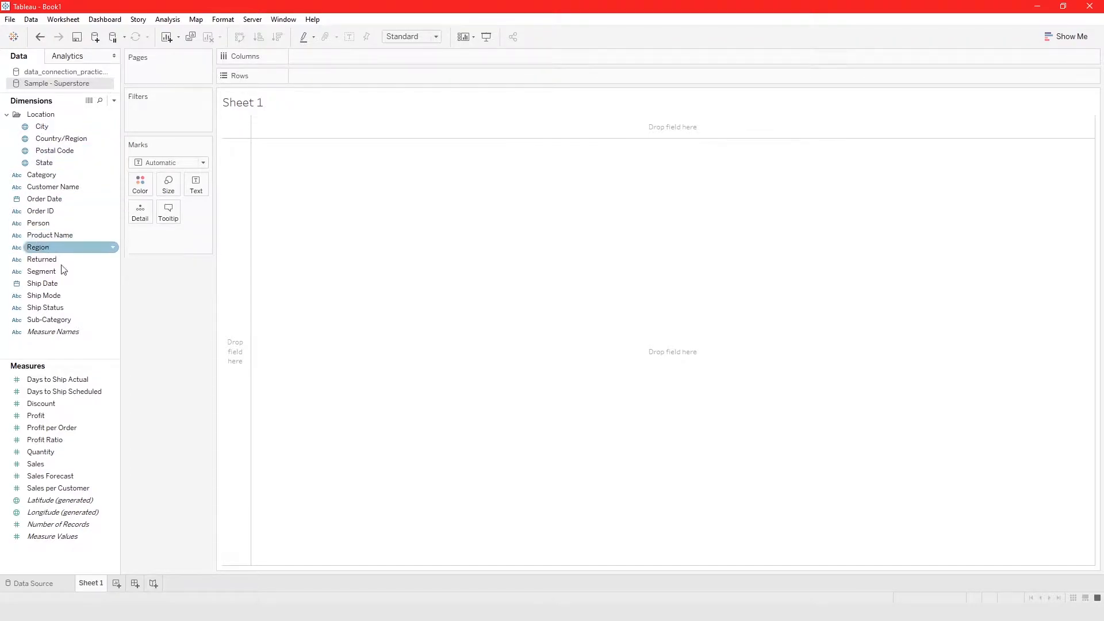
# - Create a calculated field named "state, city, zip" in the Sample - Superstore data source
pyautogui.rightClick(74, 349)
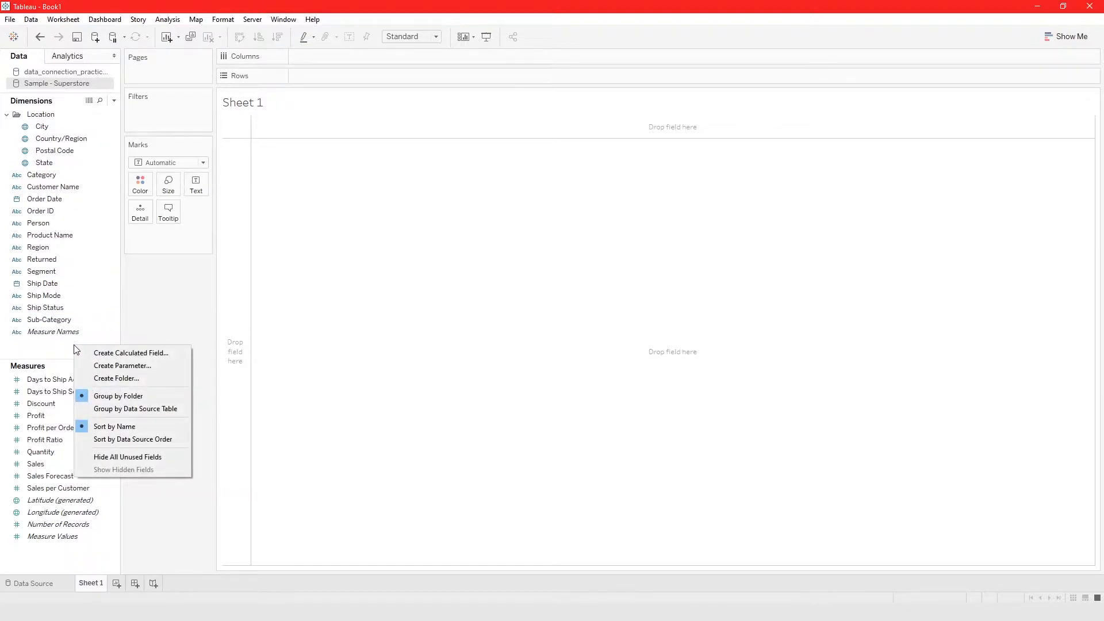
pyautogui.click(89, 354)
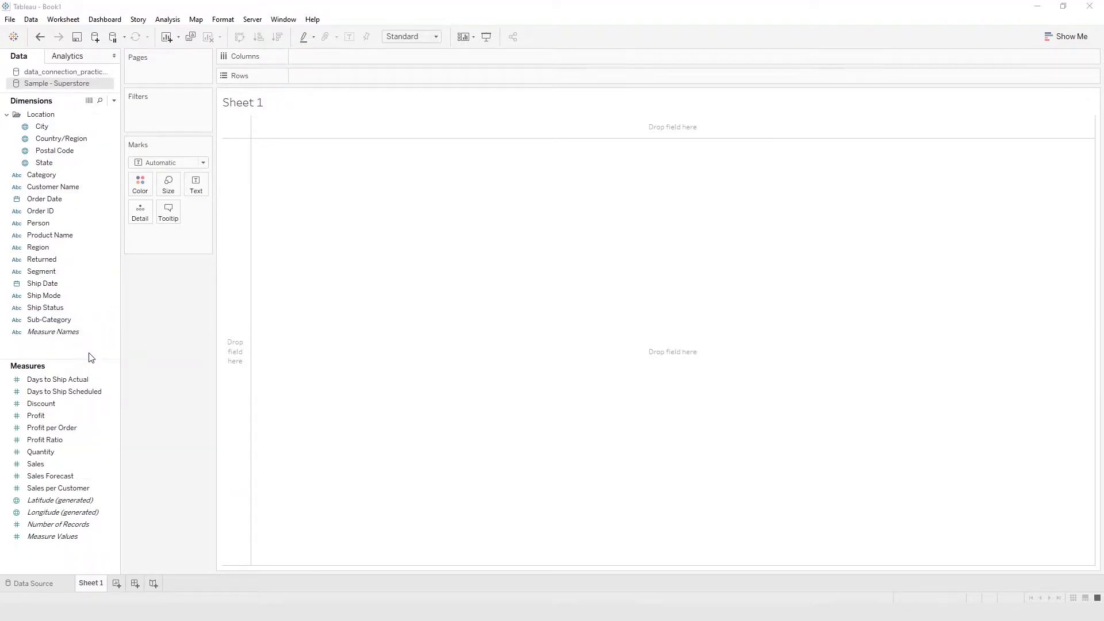
pyautogui.write('state. ')
pyautogui.write('zip.')
pyautogui.press('BackSpace')
pyautogui.press('BackSpace')
pyautogui.press('BackSpace')
pyautogui.write('city')
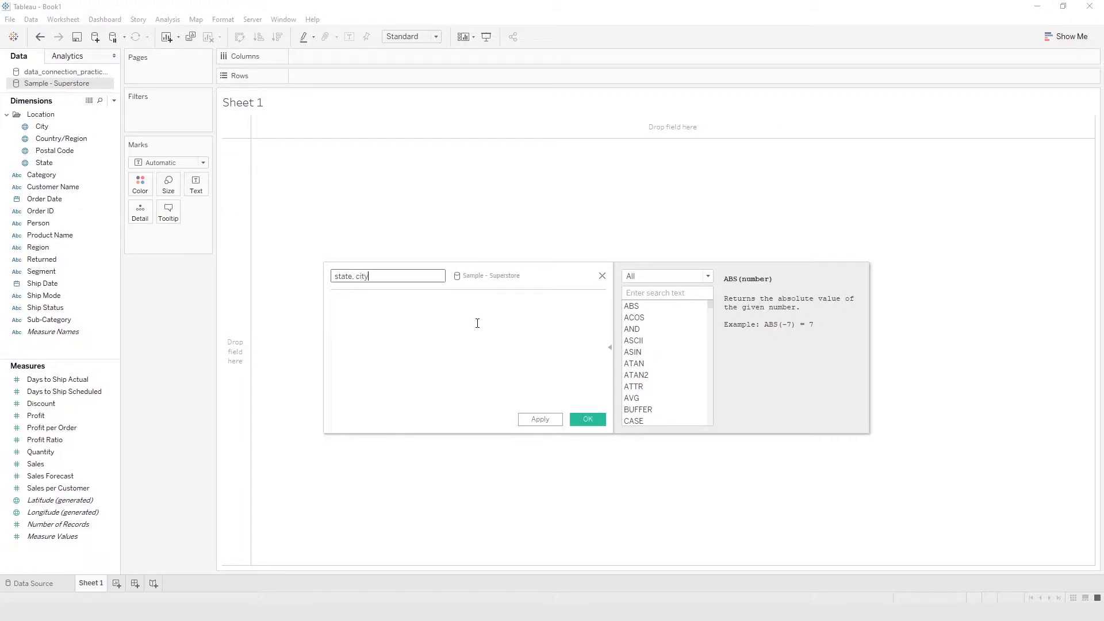
pyautogui.write(', zip')
pyautogui.click(477, 323)
pyautogui.click(332, 282)
# - Insert the State and City fields side by side in the calculation formula
pyautogui.click(380, 343)
pyautogui.moveTo(44, 163); pyautogui.dragTo(381, 333)
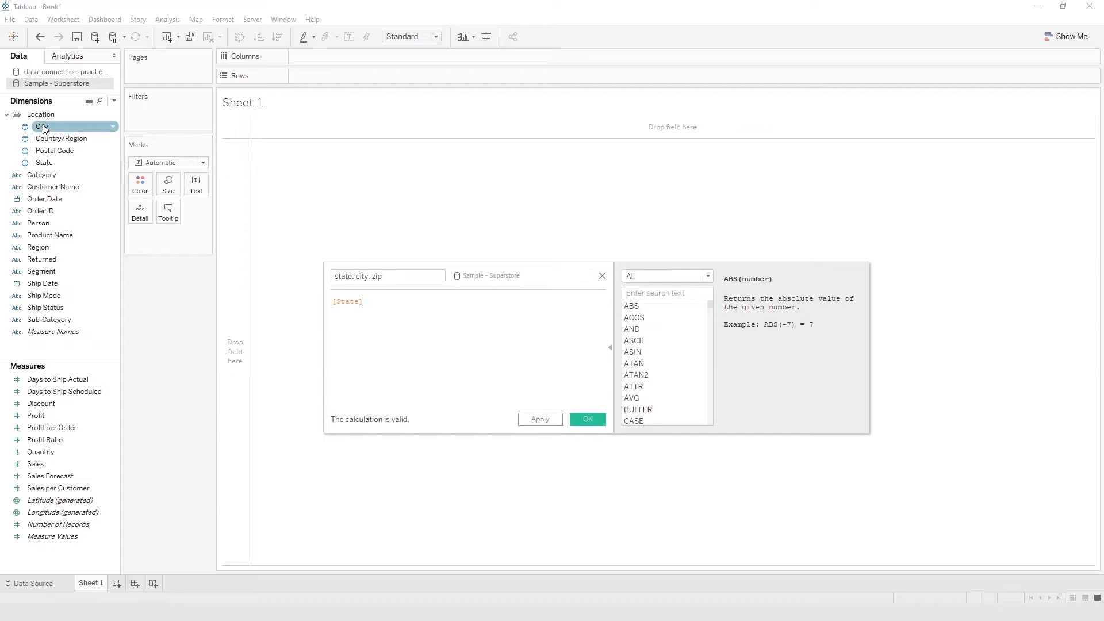
pyautogui.moveTo(44, 128); pyautogui.dragTo(427, 340)
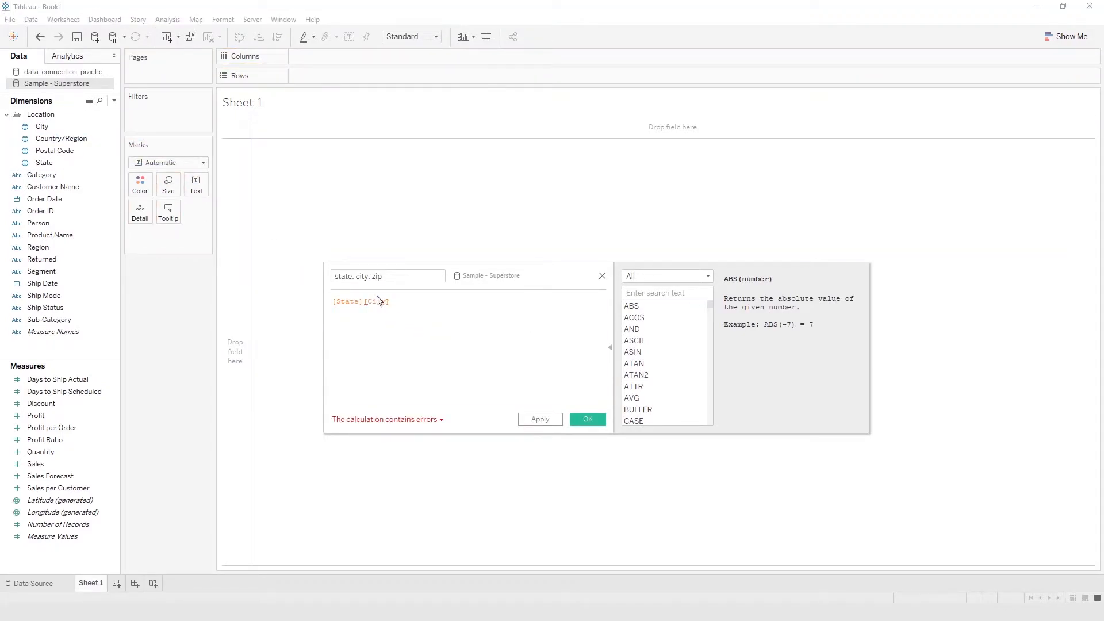
# - Check the formula's error, join [State] and [City] with a plus operator, and save the calculated field
pyautogui.click(366, 304)
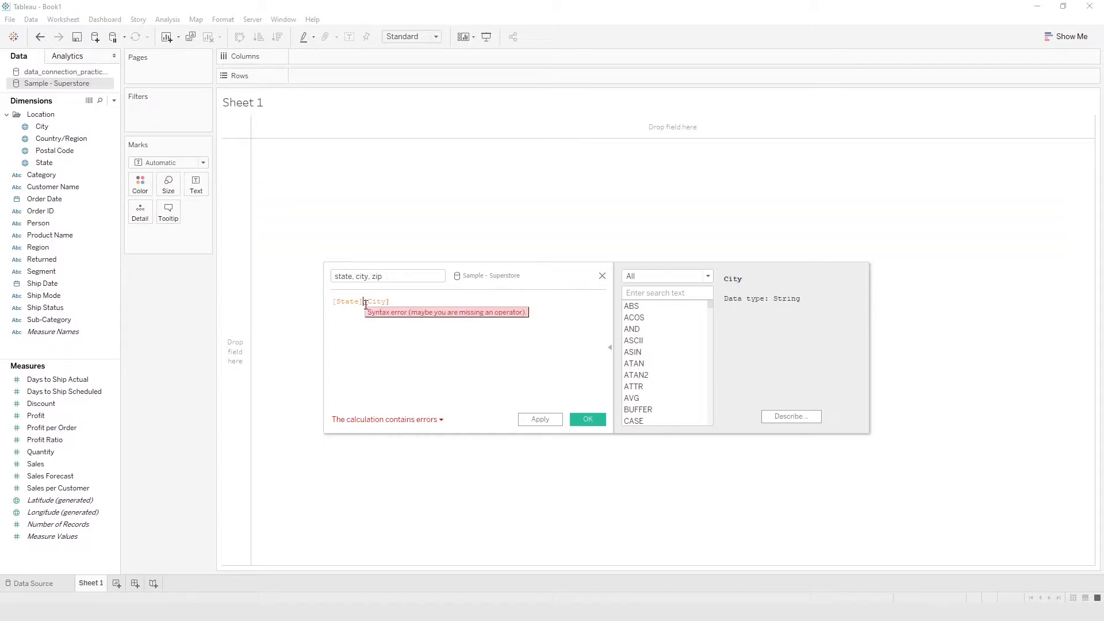
pyautogui.click(397, 421)
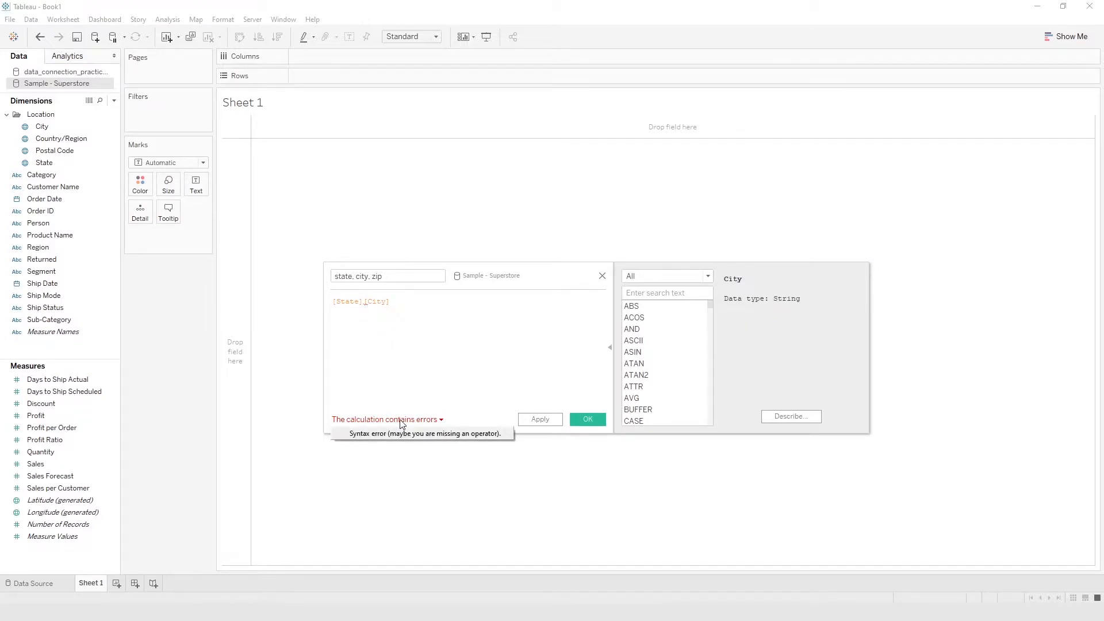
pyautogui.click(435, 432)
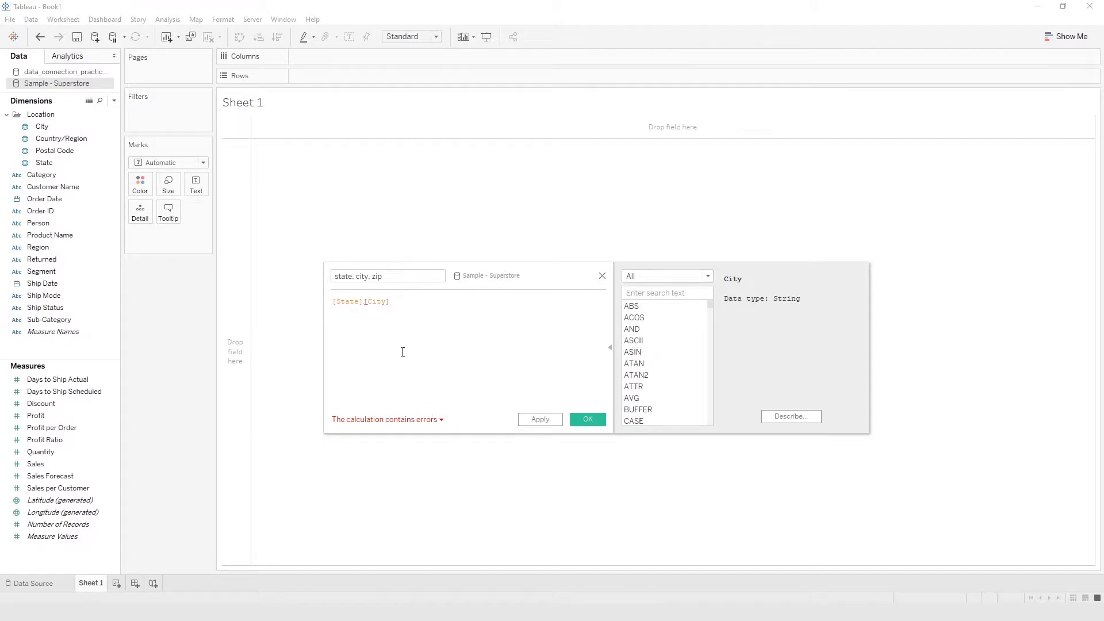
pyautogui.moveTo(333, 302); pyautogui.dragTo(394, 303)
pyautogui.click(421, 321)
pyautogui.moveTo(365, 306)
pyautogui.write('+')
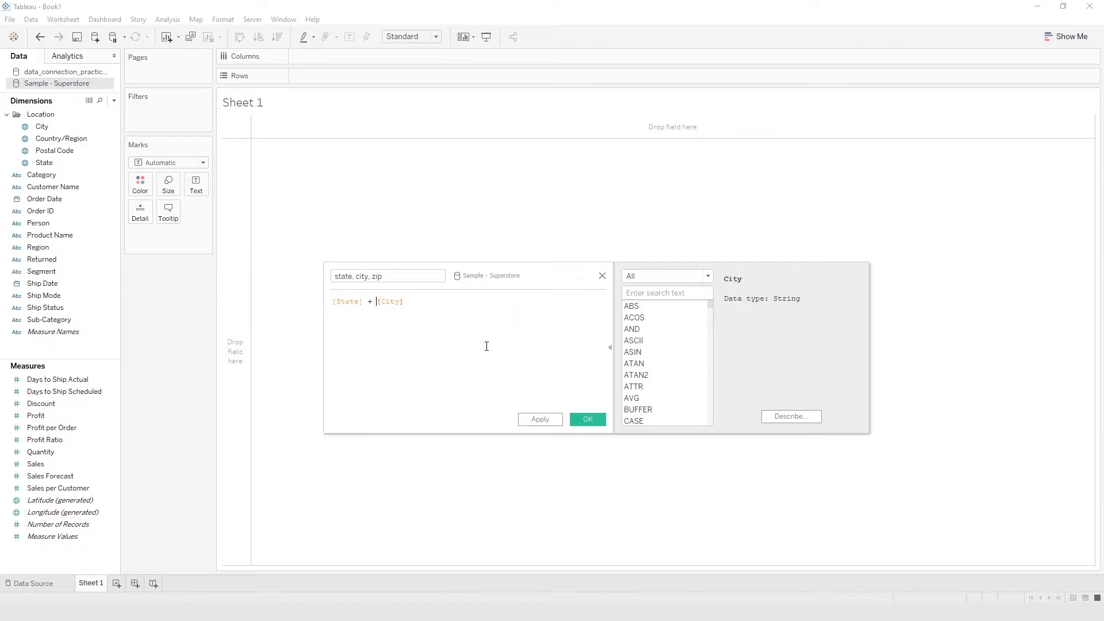
pyautogui.click(467, 301)
pyautogui.click(588, 420)
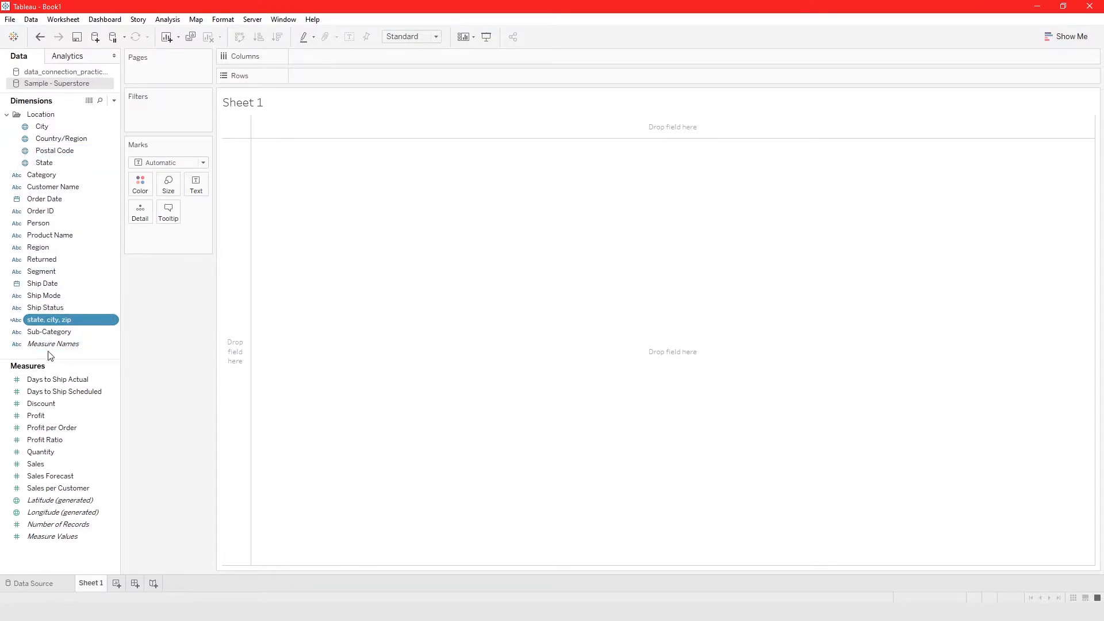
# - Build a table with the state, city, zip field, State and City as rows
pyautogui.moveTo(41, 326); pyautogui.dragTo(391, 405)
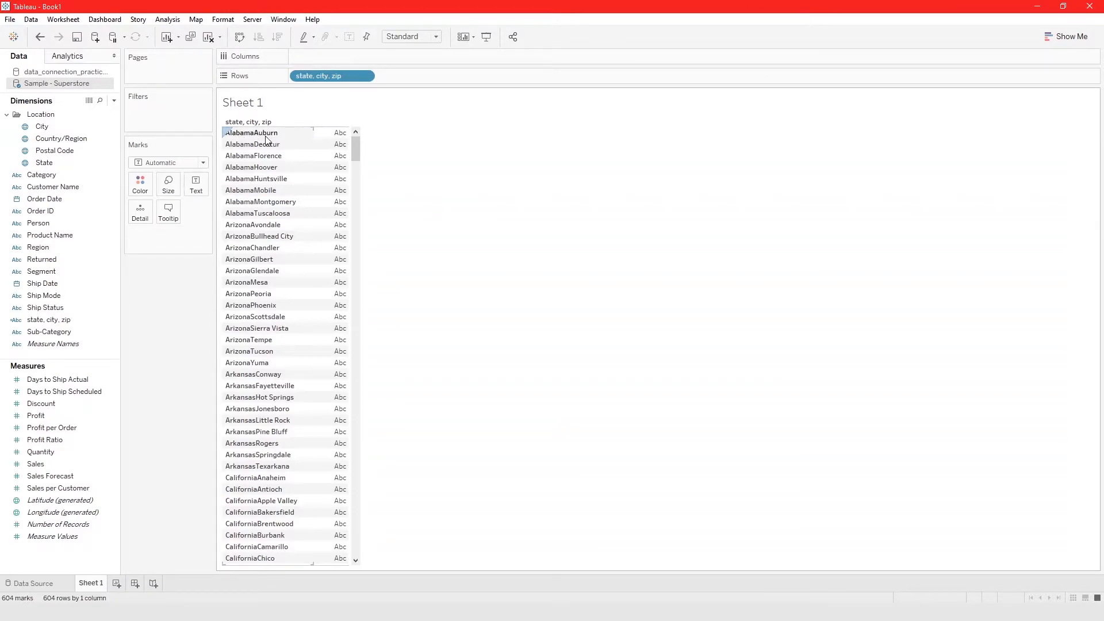
pyautogui.moveTo(54, 163); pyautogui.dragTo(332, 186)
pyautogui.moveTo(43, 126); pyautogui.dragTo(410, 163)
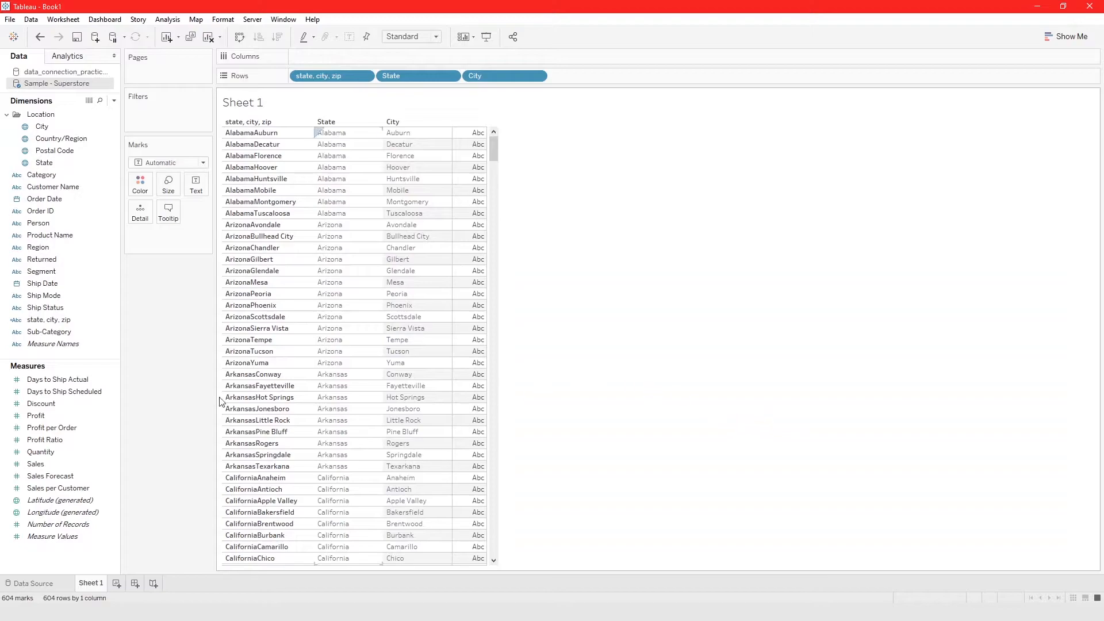
# - Edit the state, city, zip calculation, inserting a comma and a second plus operator between [State] and [City]
pyautogui.click(41, 322)
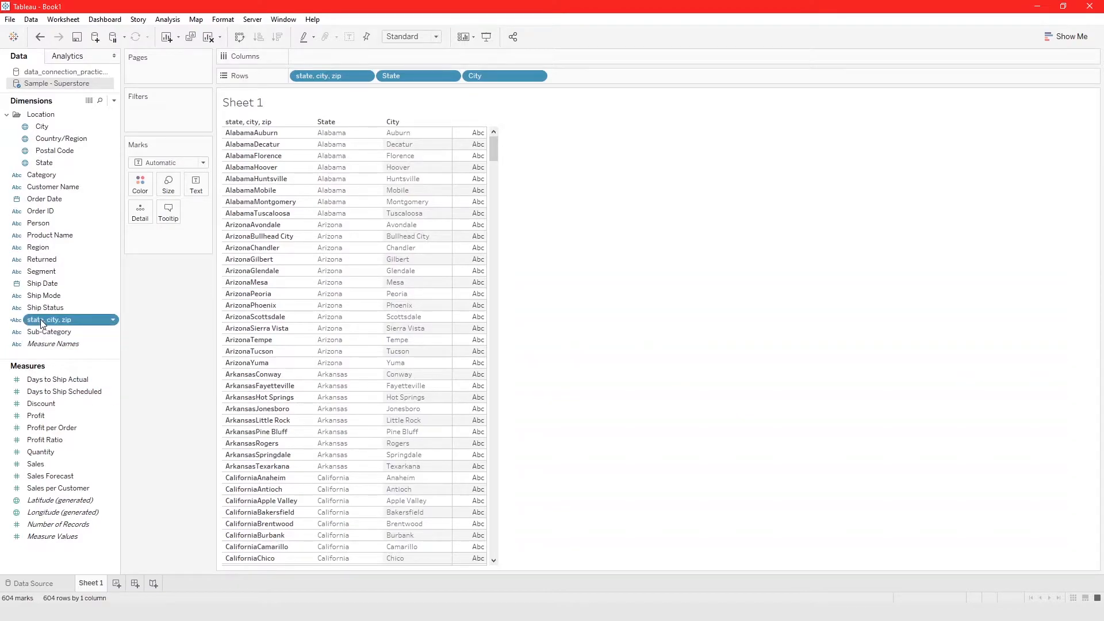
pyautogui.rightClick(42, 324)
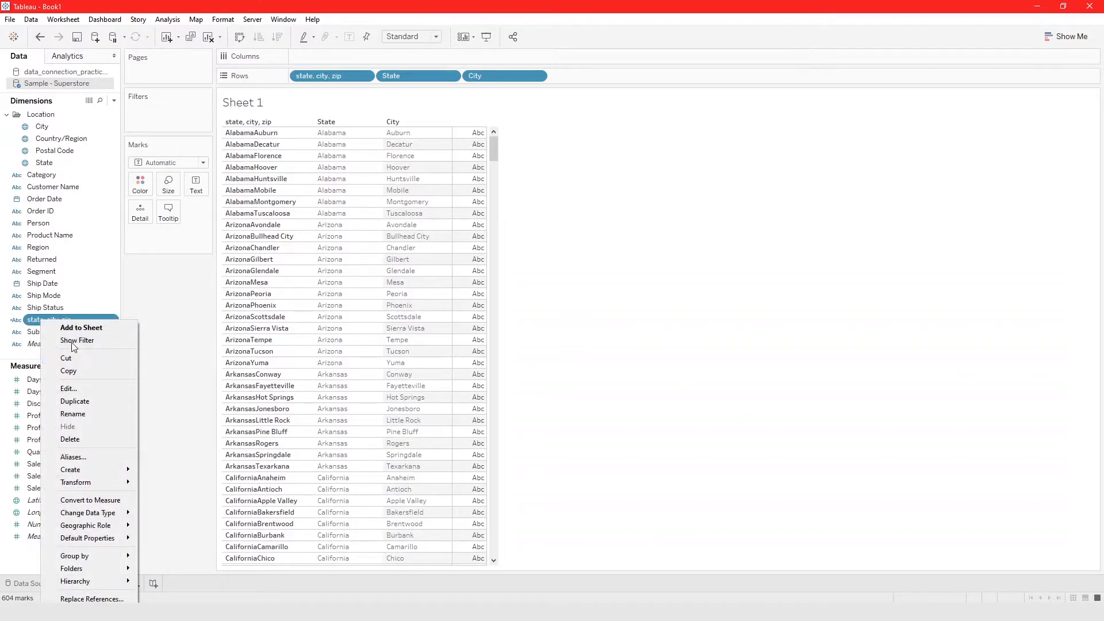
pyautogui.click(84, 385)
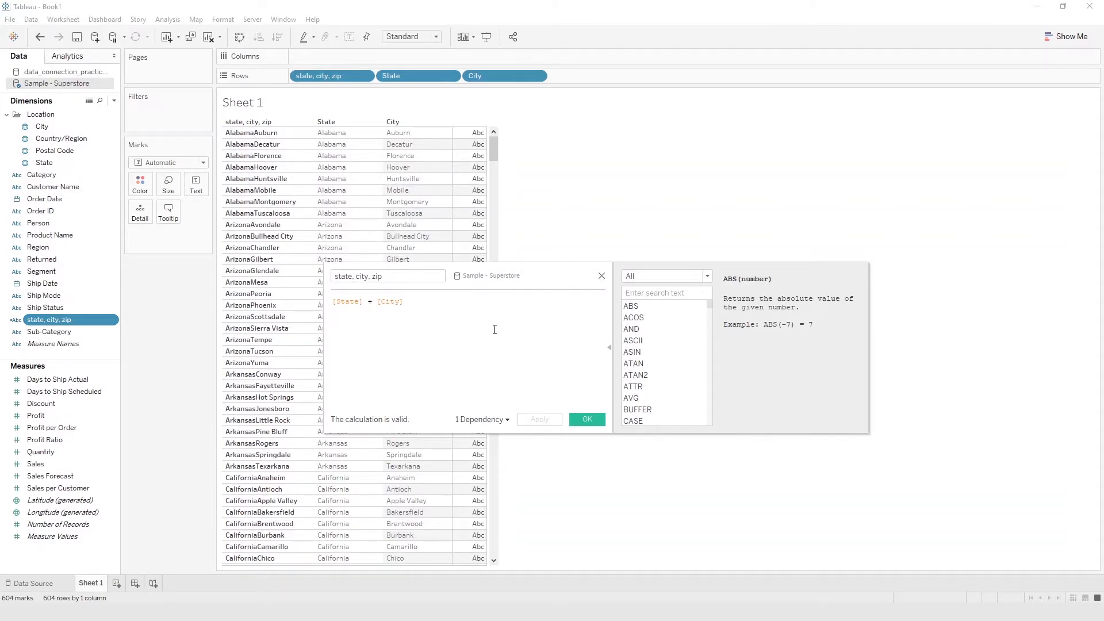
pyautogui.write(', ')
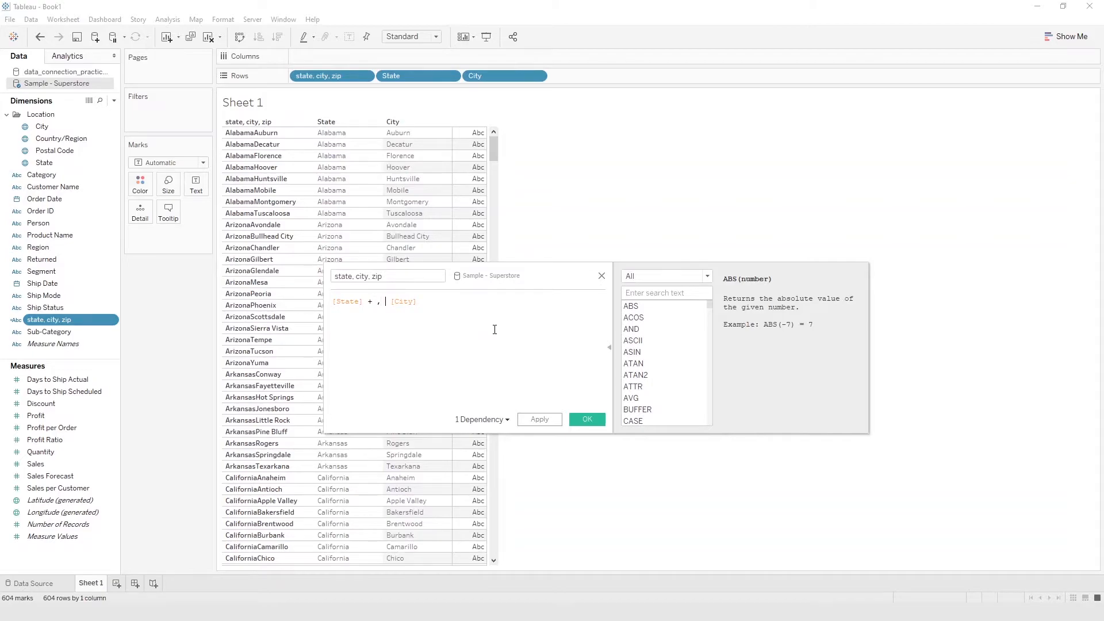
pyautogui.write('+')
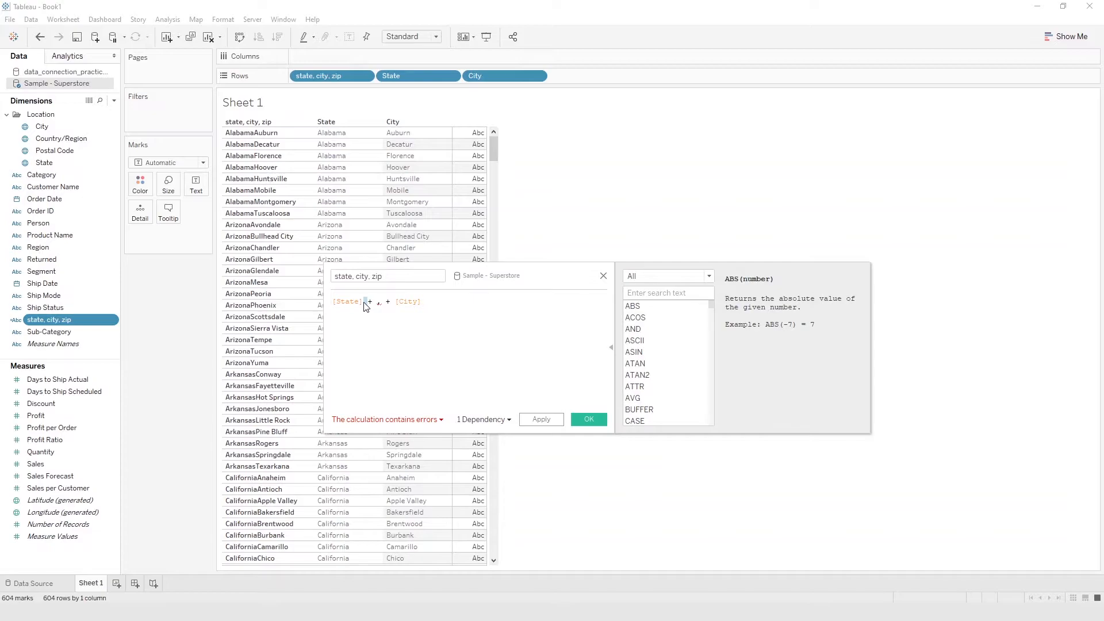
pyautogui.doubleClick(395, 303)
pyautogui.press('BackSpace')
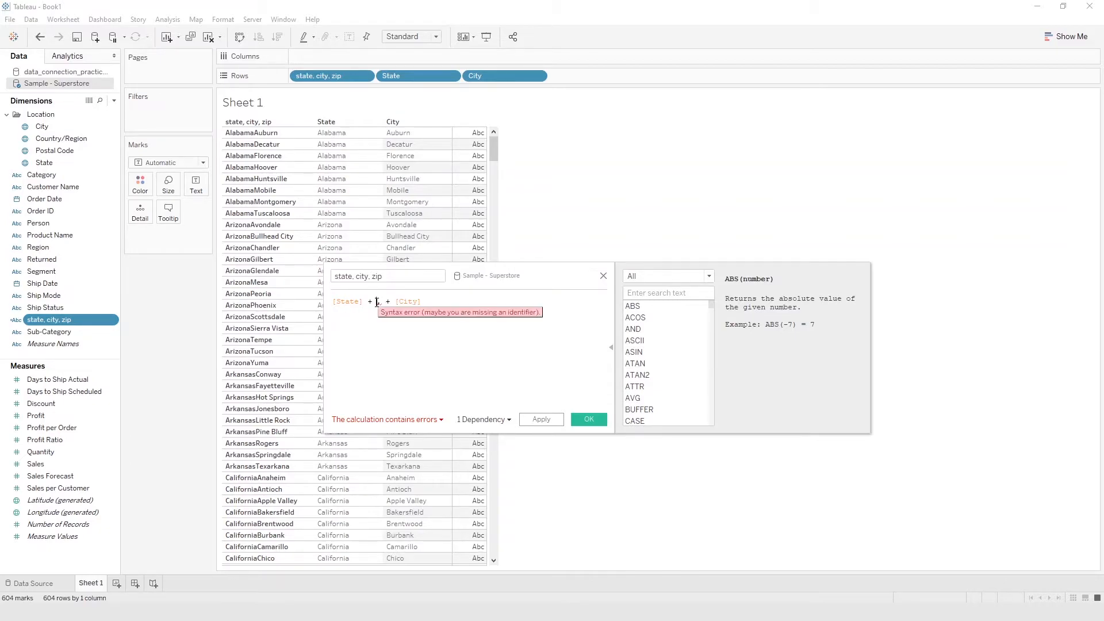
# - Enclose the comma in double quotes to make the formula [State] + "," + [City], and apply it
pyautogui.write('",')
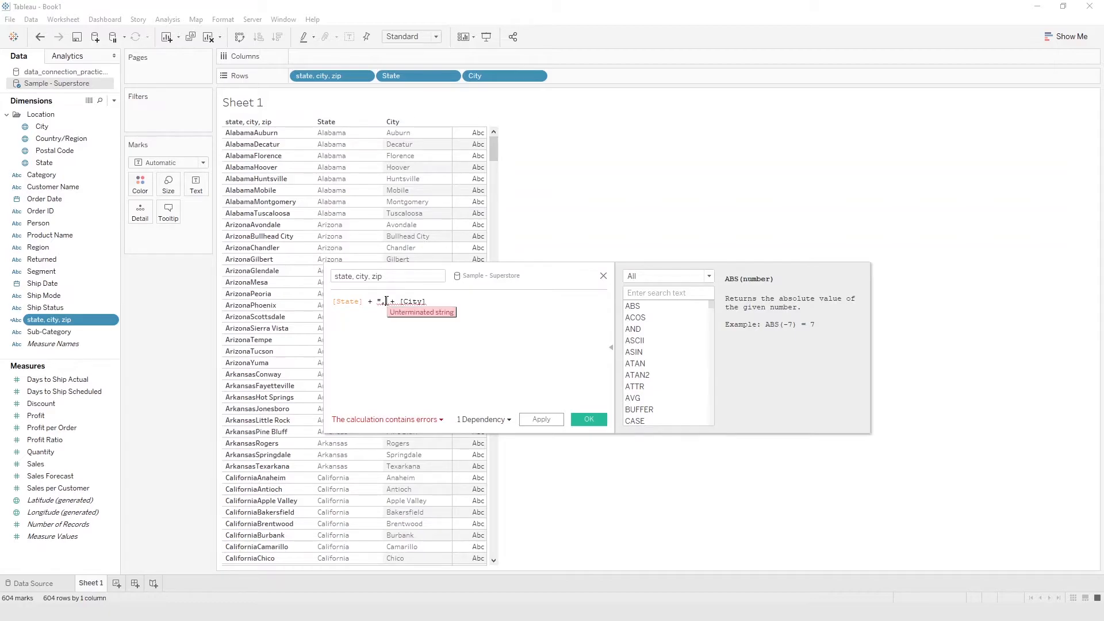
pyautogui.write('",')
pyautogui.click(461, 309)
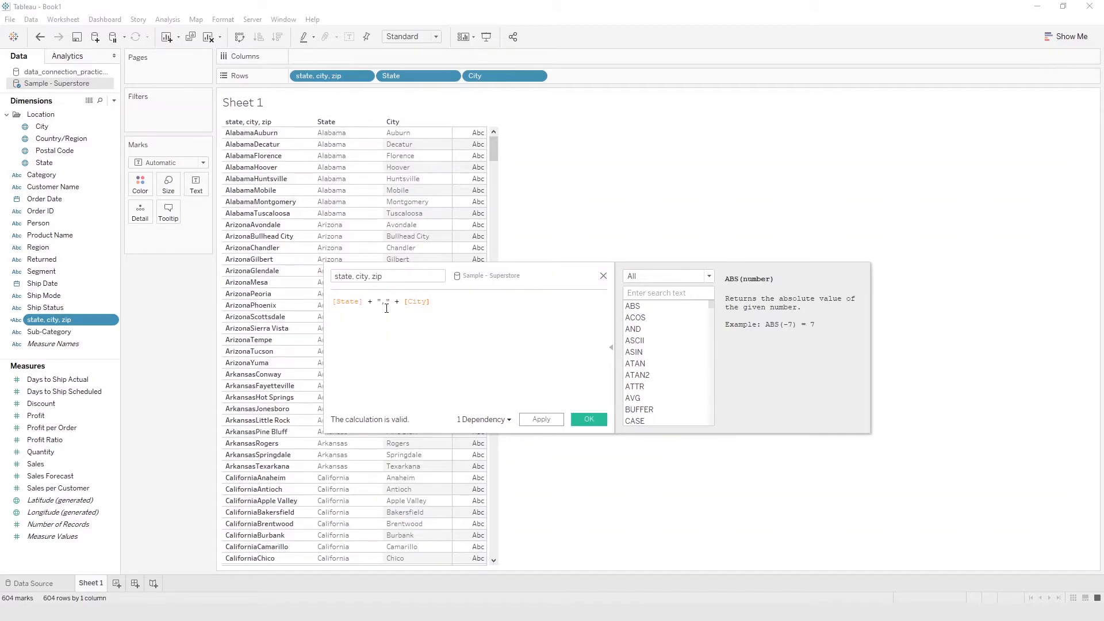
pyautogui.moveTo(385, 304); pyautogui.dragTo(382, 305)
pyautogui.click(387, 303)
pyautogui.click(543, 420)
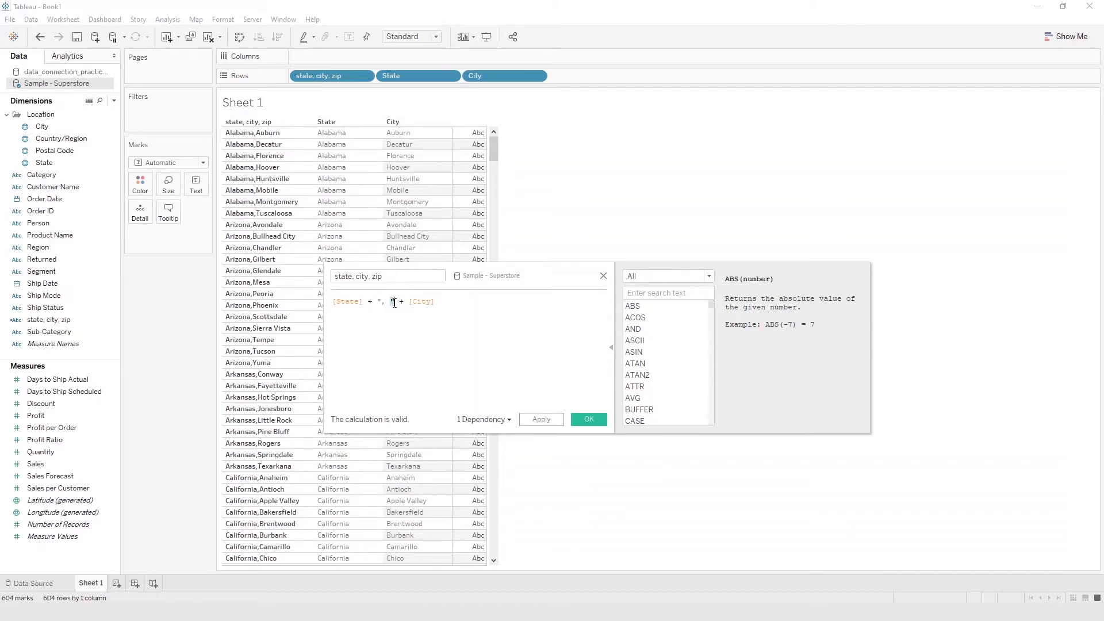
# - Add a space after the comma inside the quotes, apply the formula and close the calculation editor
pyautogui.moveTo(404, 304); pyautogui.dragTo(409, 304)
pyautogui.click(465, 311)
pyautogui.click(541, 419)
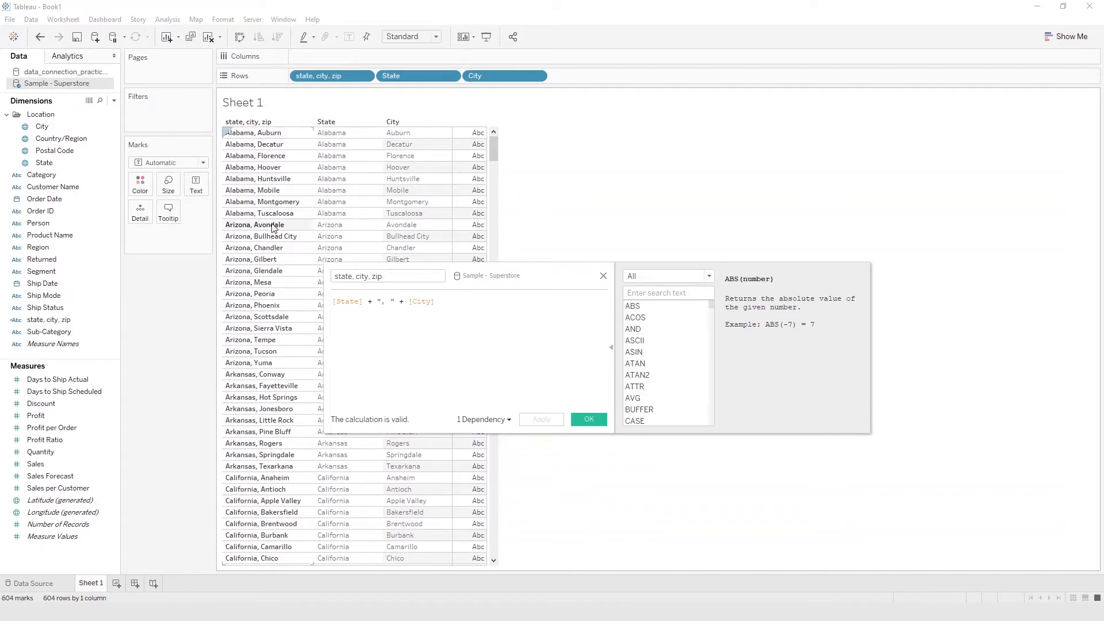
pyautogui.click(590, 419)
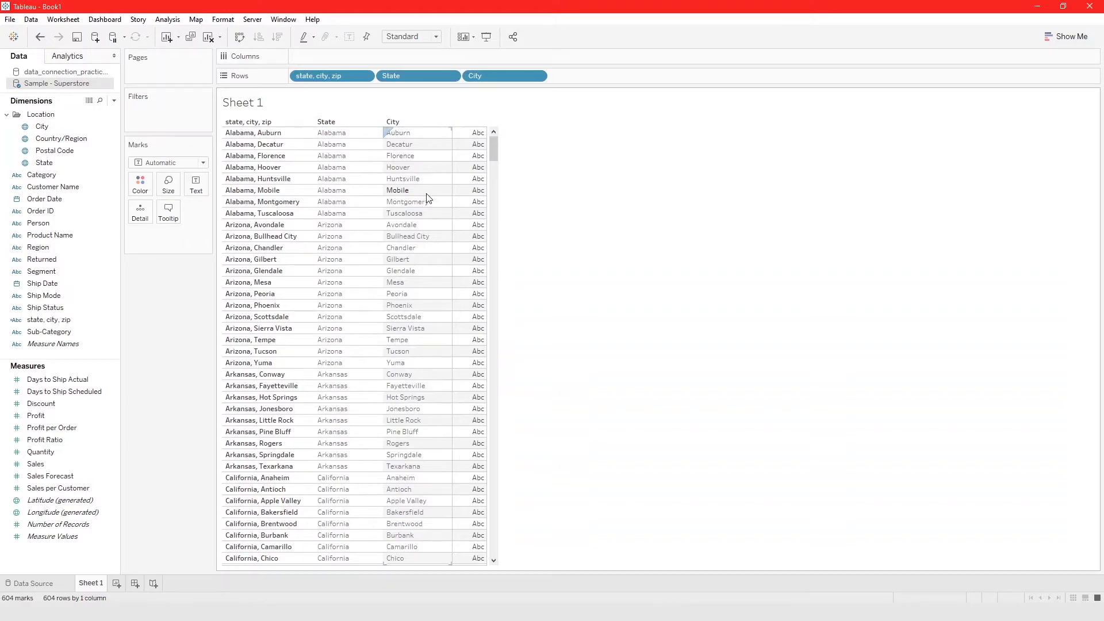
# - Add Postal Code to the rows after City and append + [Postal Code] to the state, city, zip formula
pyautogui.click(82, 151)
pyautogui.moveTo(82, 151); pyautogui.dragTo(463, 172)
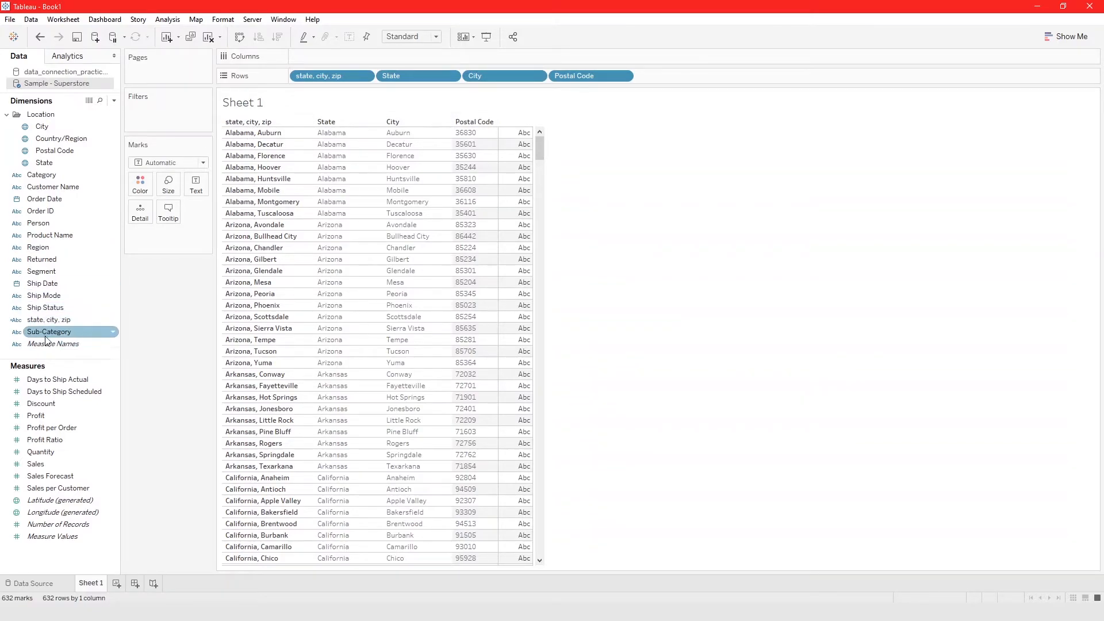
pyautogui.rightClick(41, 321)
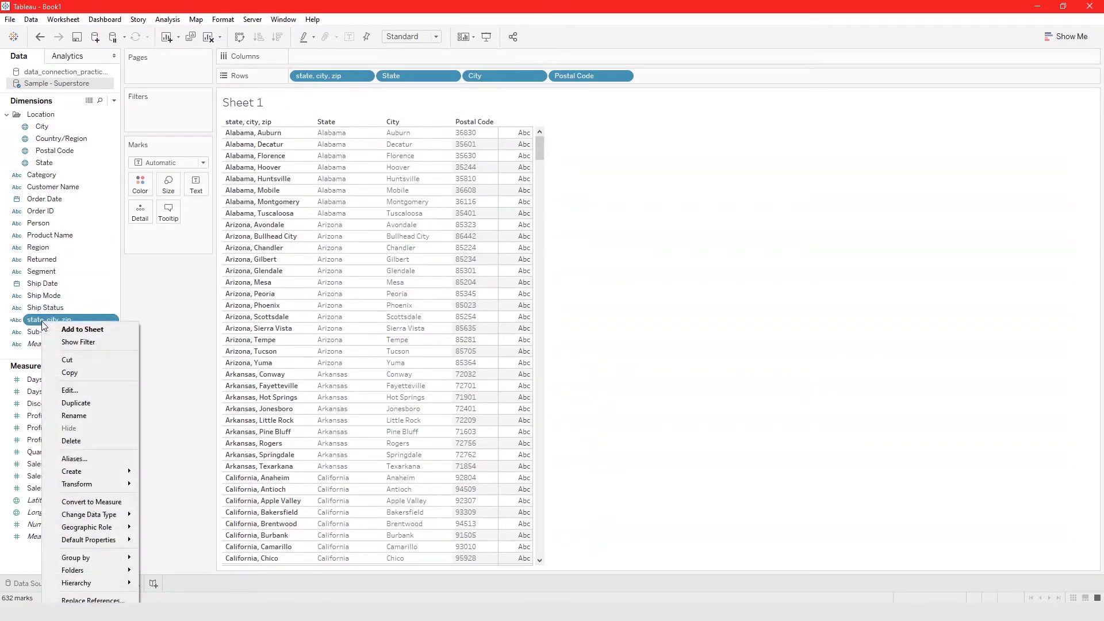
pyautogui.click(120, 390)
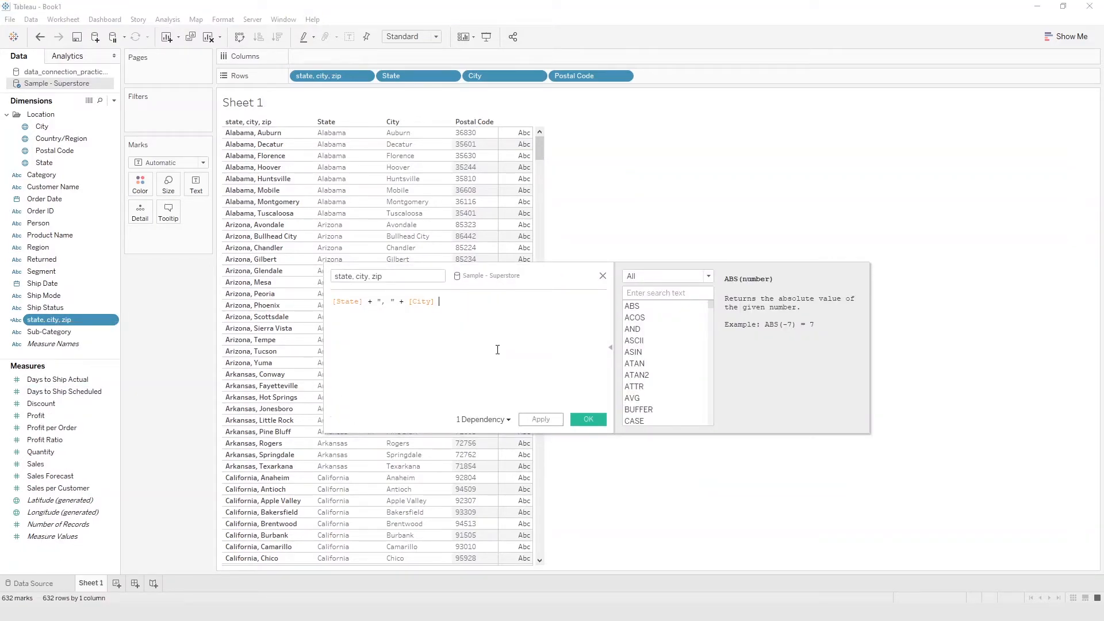
pyautogui.write('+')
pyautogui.moveTo(55, 150); pyautogui.dragTo(565, 327)
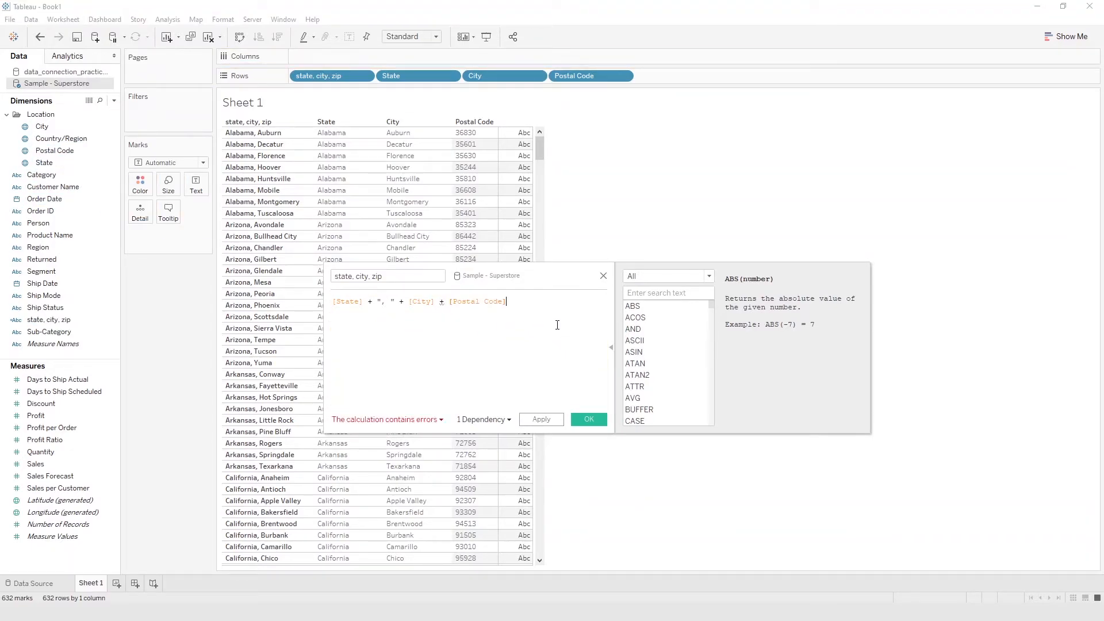
# - Examine the calculation error and compare the [State] + ", " + [City] part with the data type of [Postal Code]
pyautogui.click(425, 424)
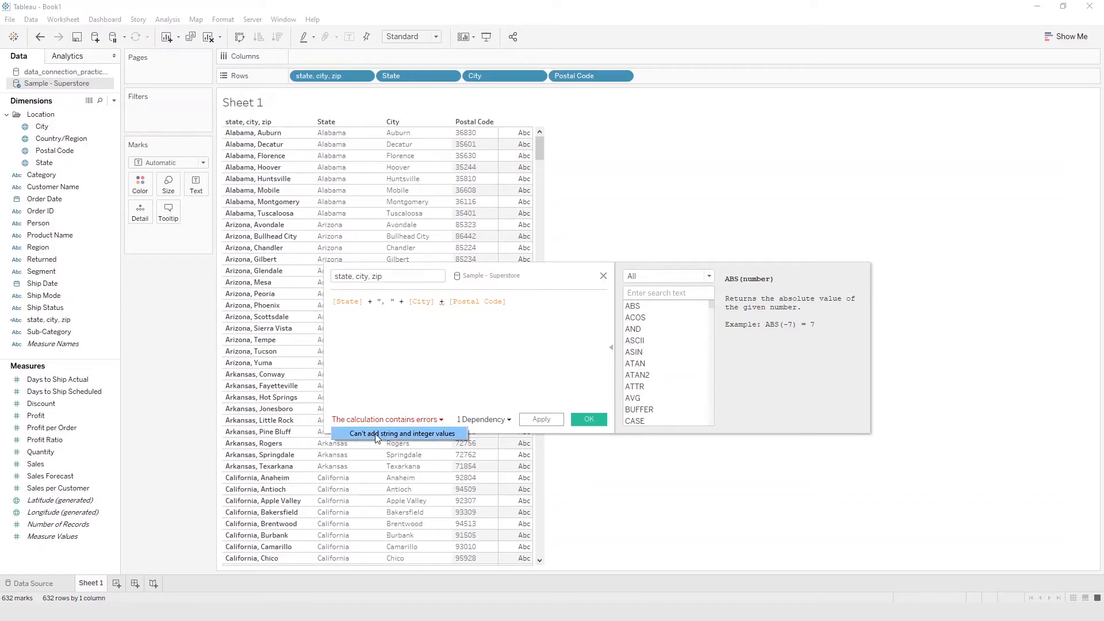
pyautogui.click(466, 351)
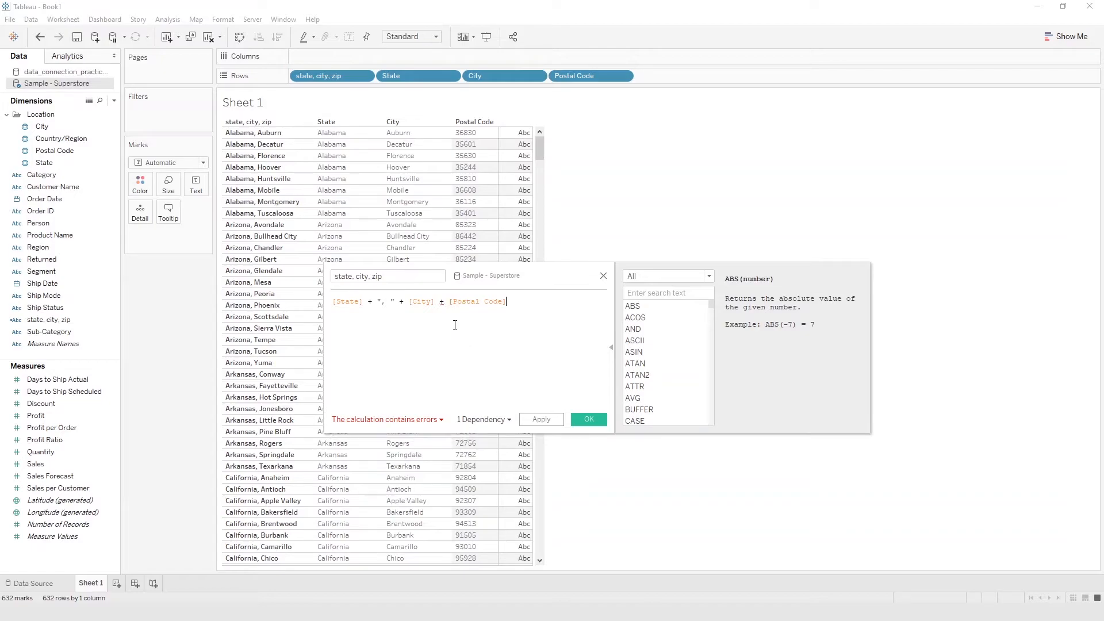
pyautogui.moveTo(450, 303); pyautogui.dragTo(512, 307)
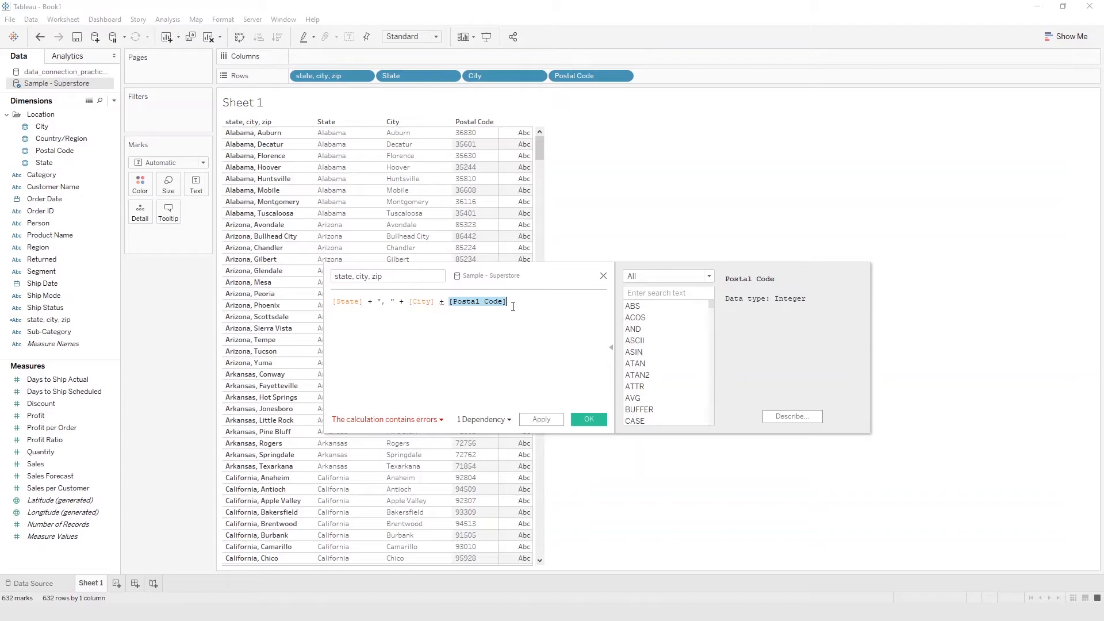
pyautogui.click(513, 307)
pyautogui.moveTo(508, 301); pyautogui.dragTo(333, 299)
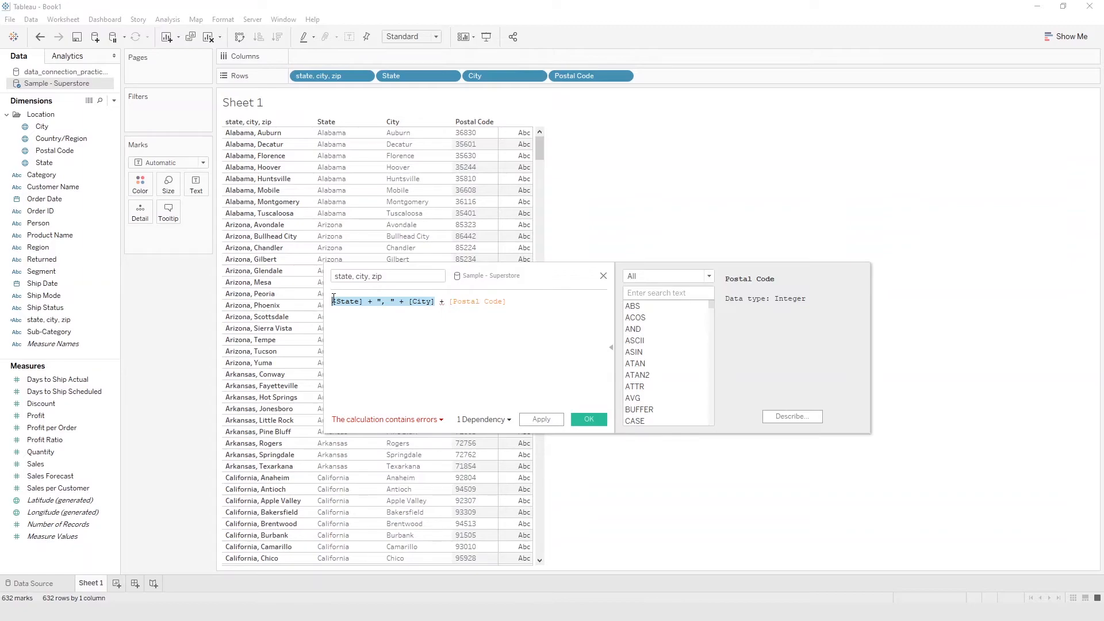
pyautogui.moveTo(535, 300); pyautogui.dragTo(454, 298)
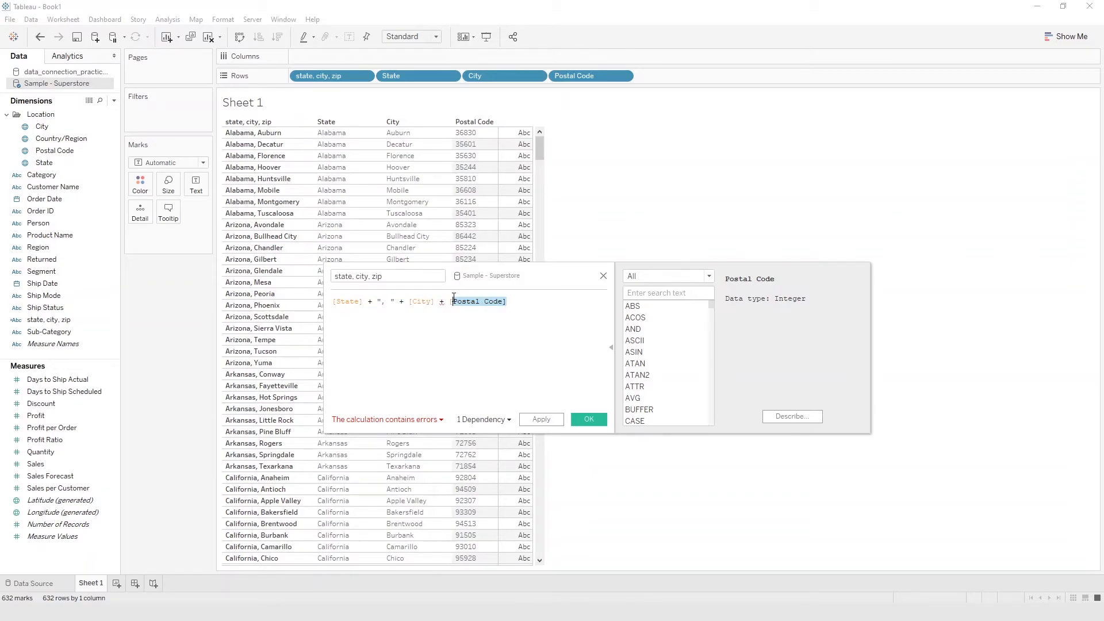
pyautogui.moveTo(454, 298); pyautogui.dragTo(451, 302)
pyautogui.click(451, 302)
pyautogui.moveTo(449, 301); pyautogui.dragTo(509, 299)
pyautogui.click(536, 336)
pyautogui.moveTo(509, 302); pyautogui.dragTo(449, 301)
pyautogui.click(535, 325)
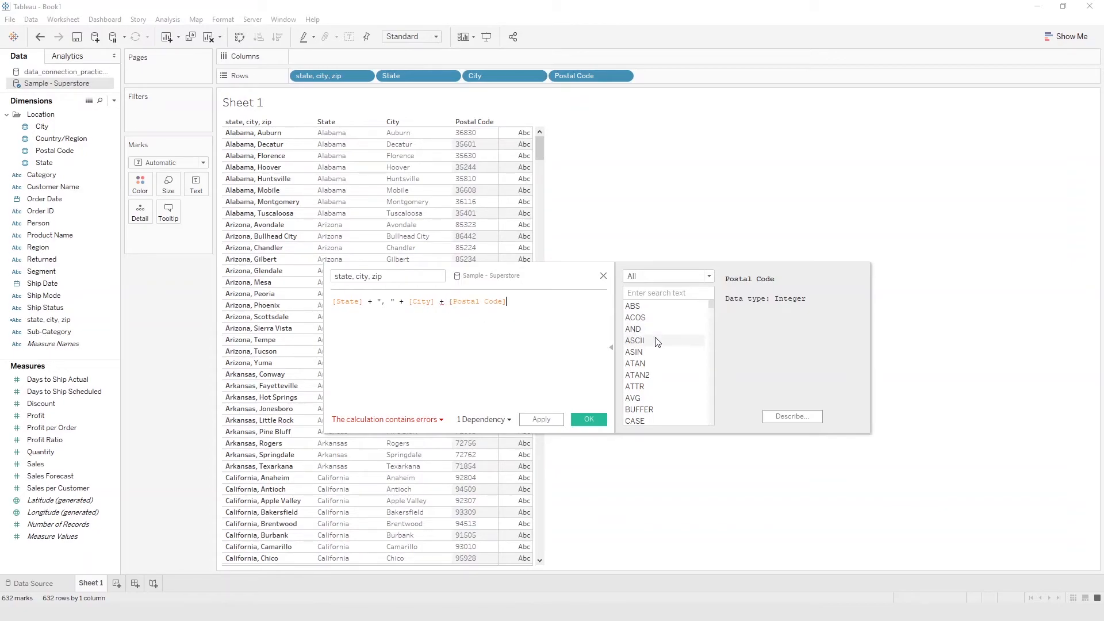
# - Browse the list of available calculation functions
pyautogui.scroll(-3, 660, 406)
pyautogui.scroll(-15, 661, 406)
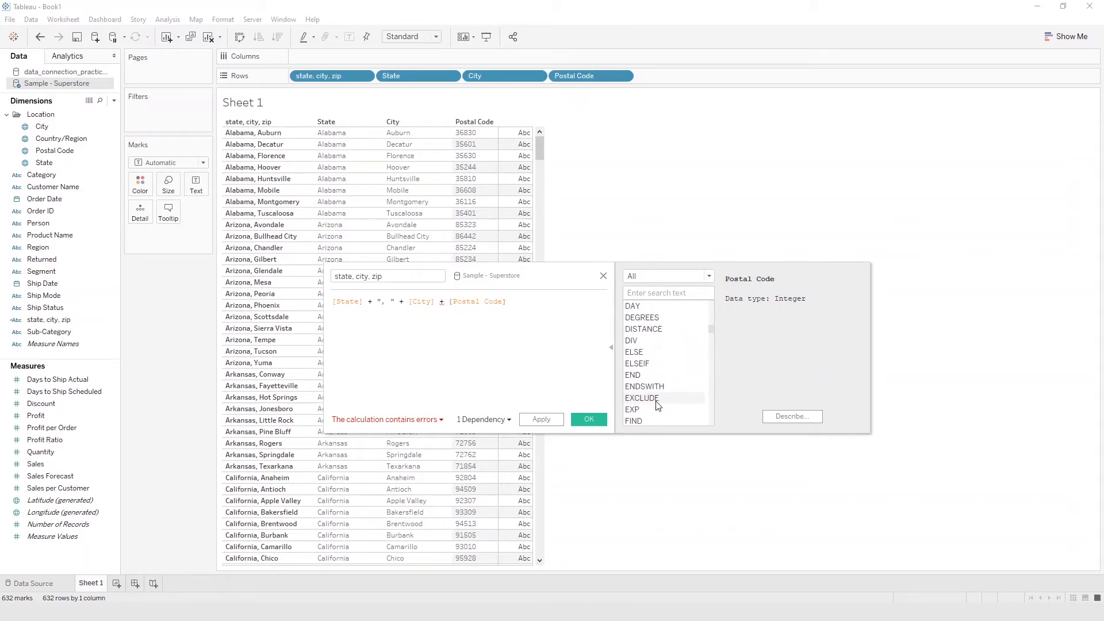
pyautogui.scroll(-20, 658, 407)
pyautogui.scroll(20, 663, 404)
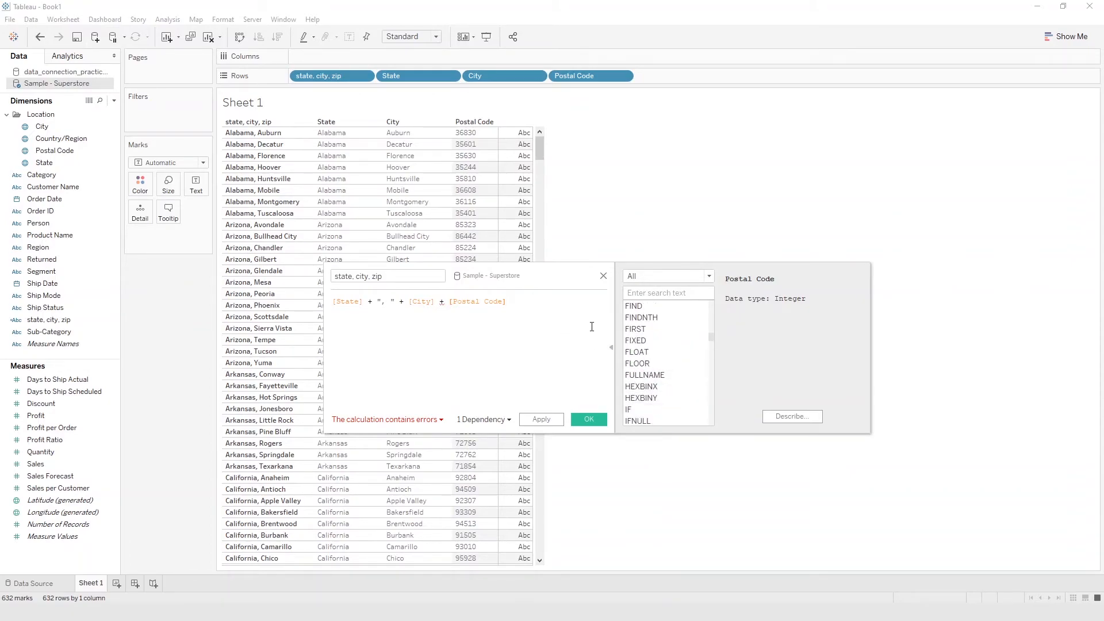
# - Limit the function list to Type Conversion functions and show the description of the STR function
pyautogui.scroll(-20, 661, 360)
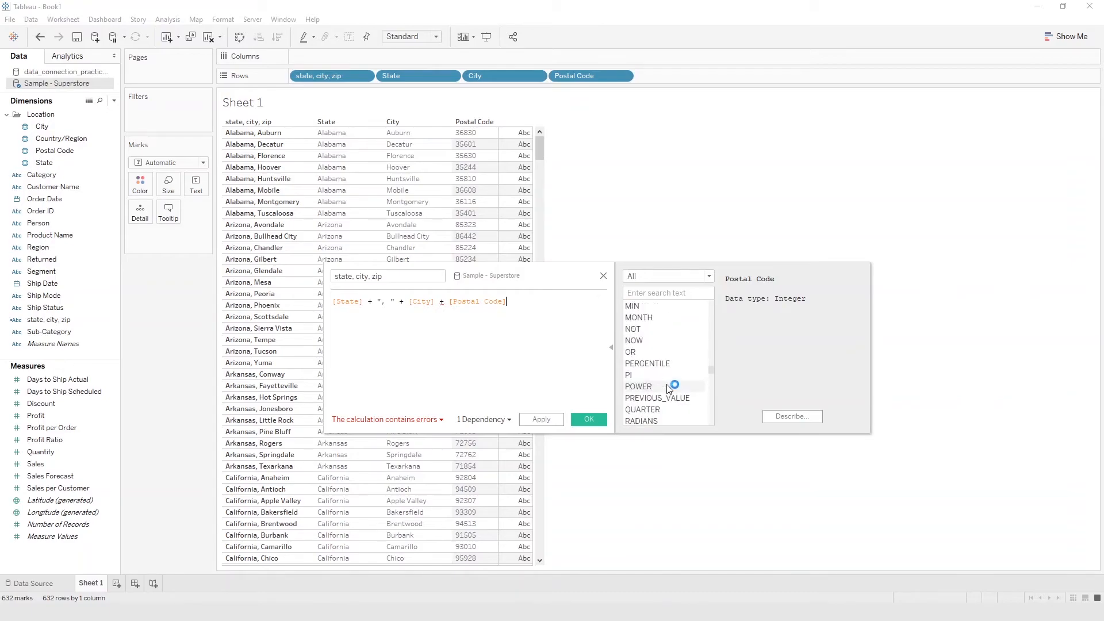
pyautogui.scroll(20, 671, 385)
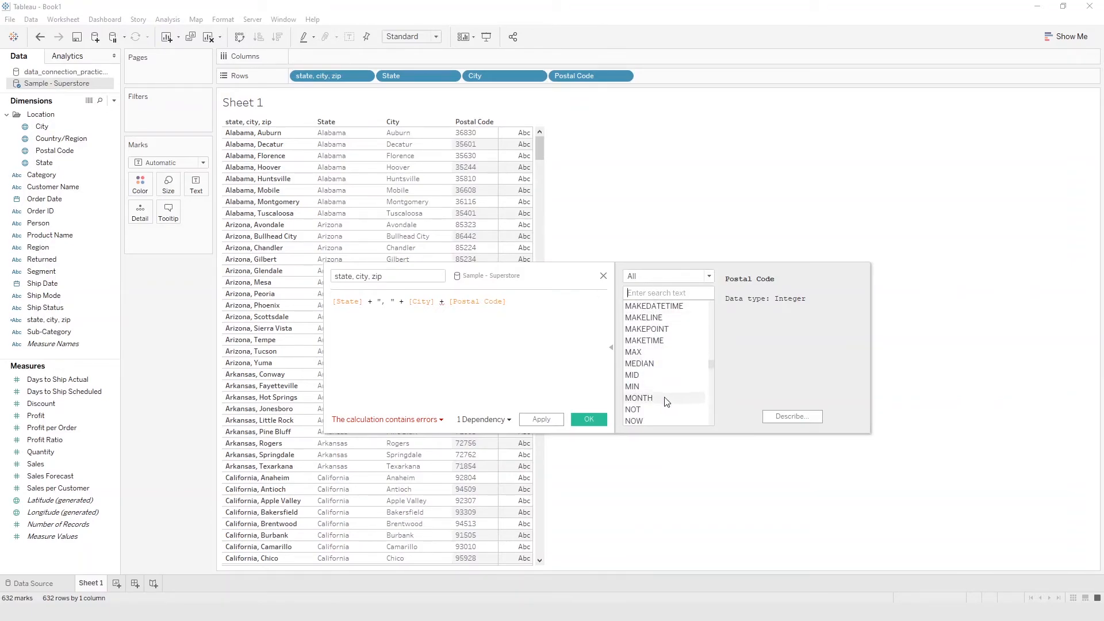
pyautogui.scroll(5, 650, 371)
pyautogui.scroll(3, 649, 371)
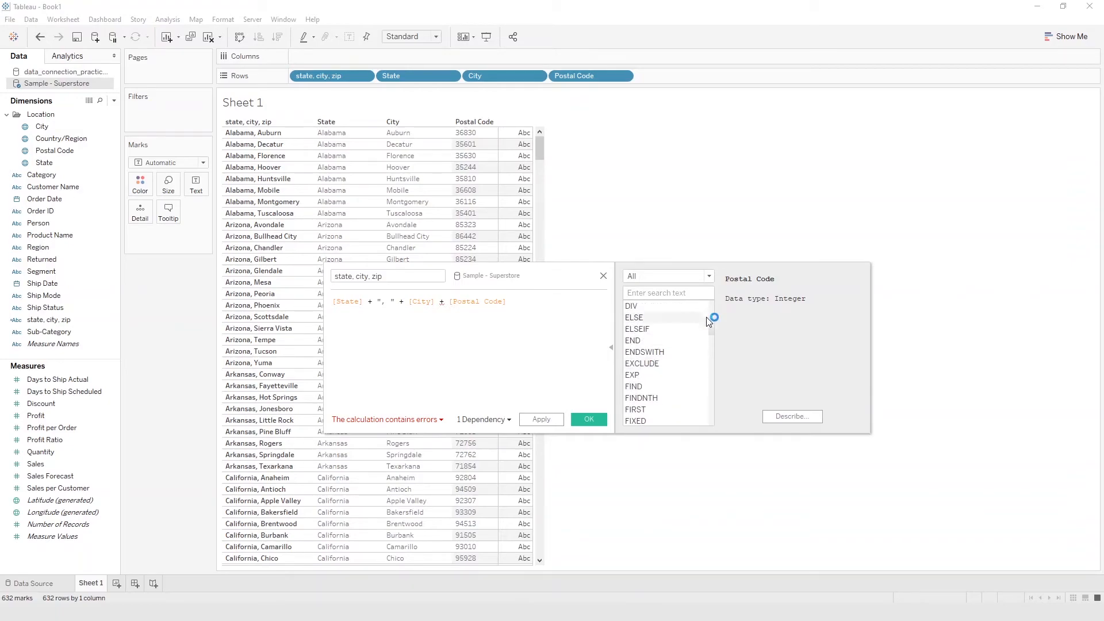
pyautogui.click(707, 276)
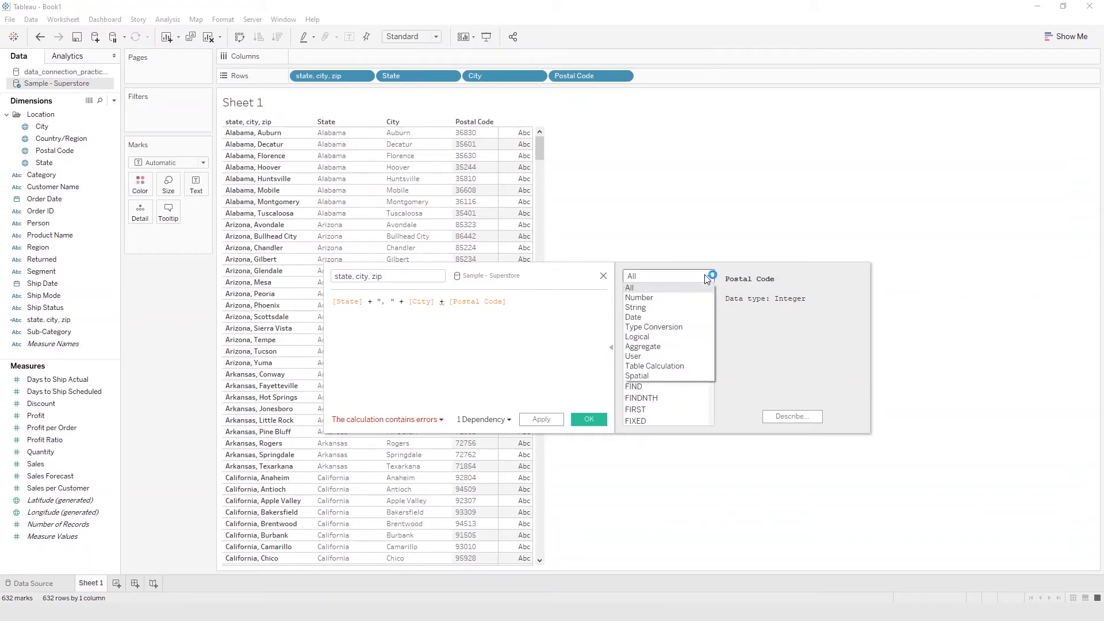
pyautogui.click(705, 327)
pyautogui.scroll(-1, 702, 356)
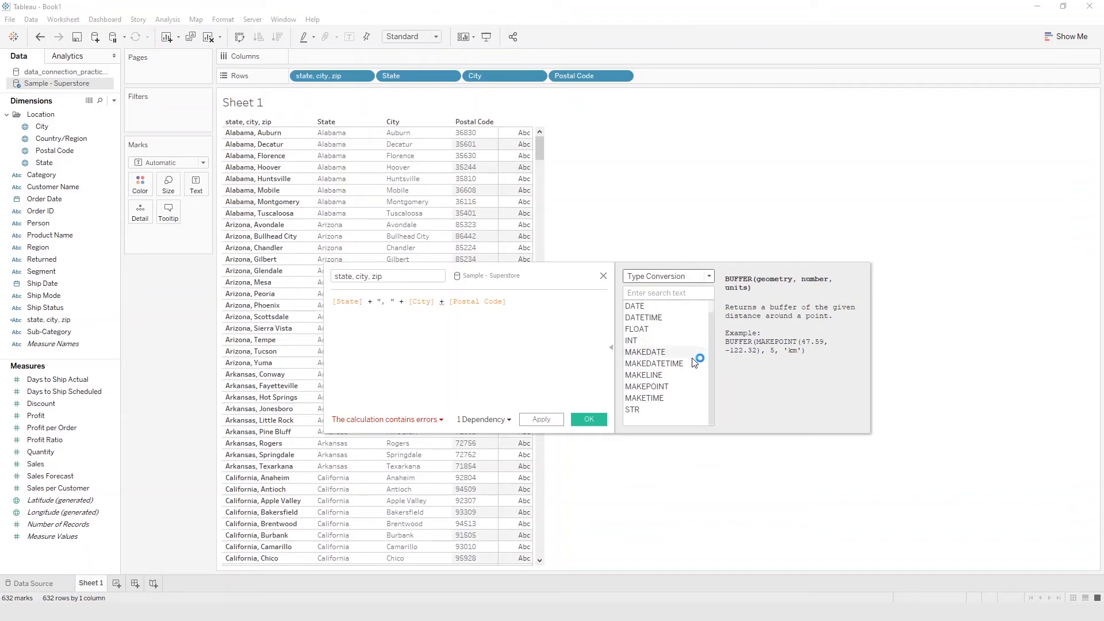
pyautogui.click(654, 411)
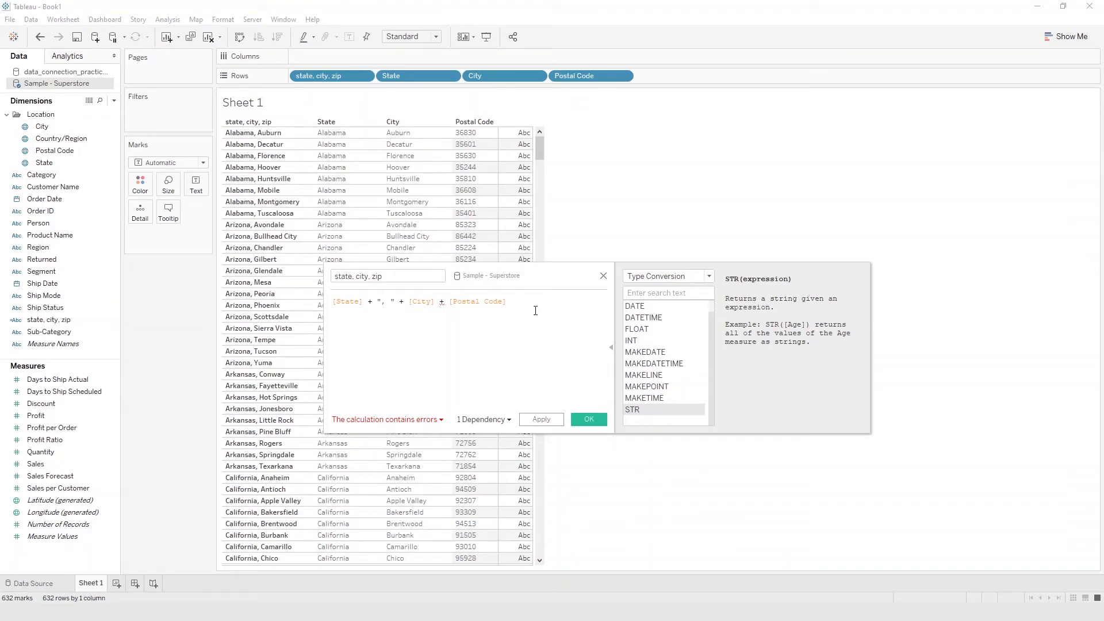
# - Wrap [Postal Code] in the STR function within the state, city, zip formula and apply the calculation
pyautogui.moveTo(511, 300); pyautogui.dragTo(449, 301)
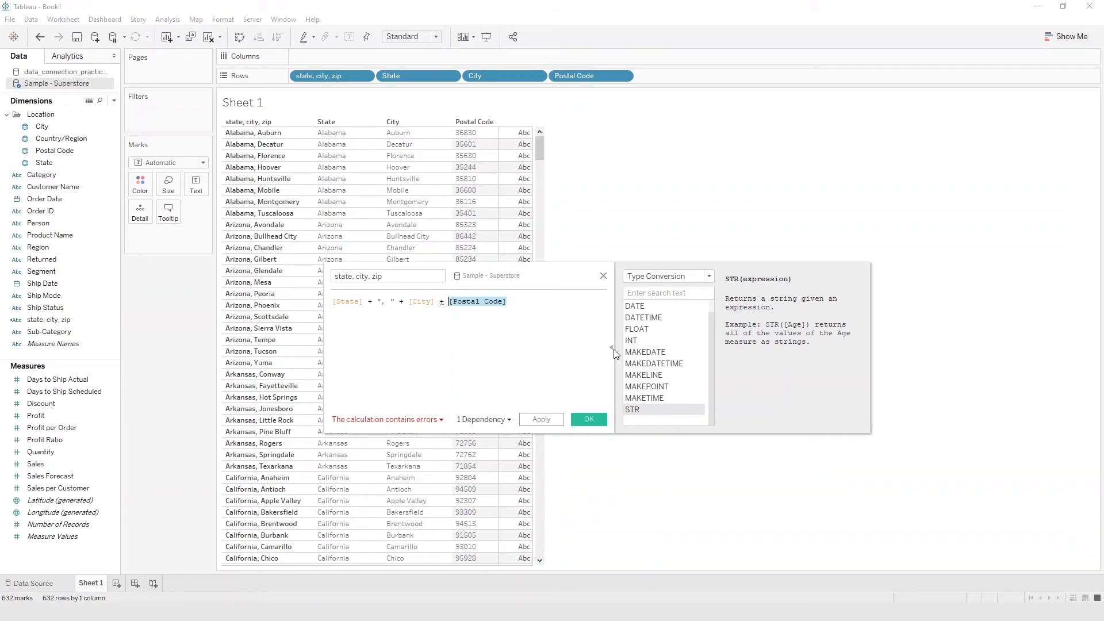
pyautogui.doubleClick(635, 409)
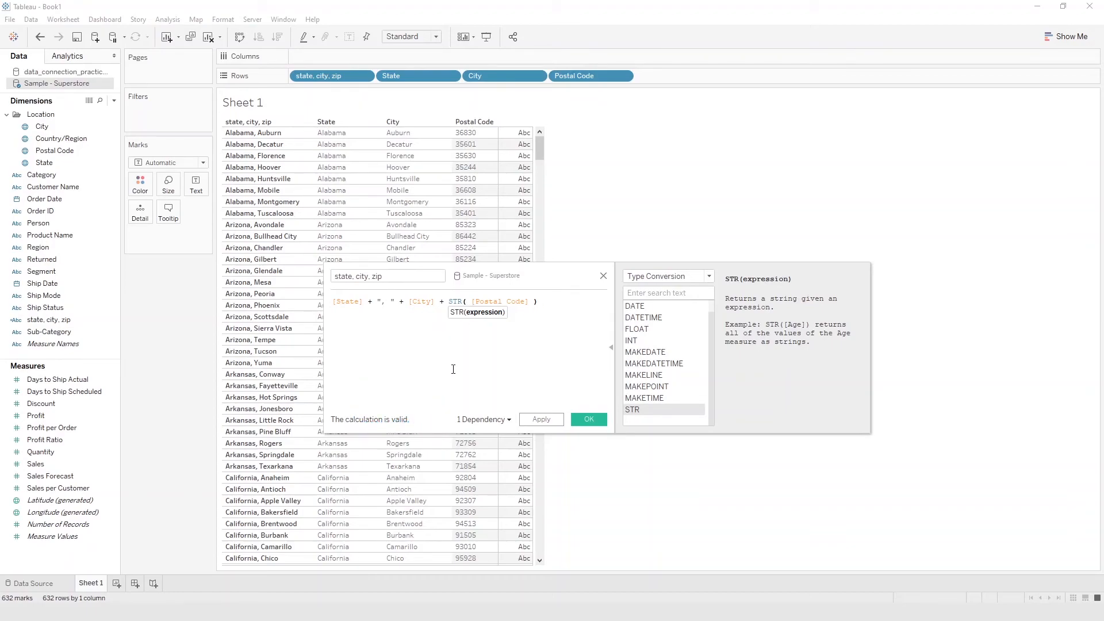
pyautogui.moveTo(451, 303); pyautogui.dragTo(525, 303)
pyautogui.click(557, 305)
pyautogui.click(548, 421)
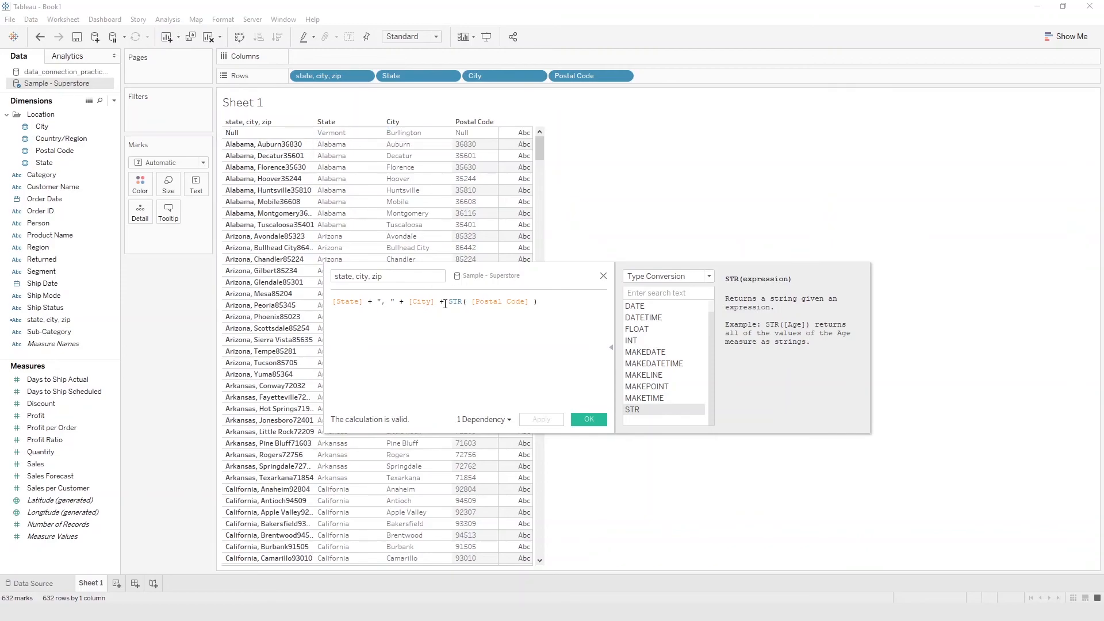
# - Insert ", " + before STR( [Postal Code] ) in the formula, apply it and close the calculation editor
pyautogui.write('"",')
pyautogui.press('Right')
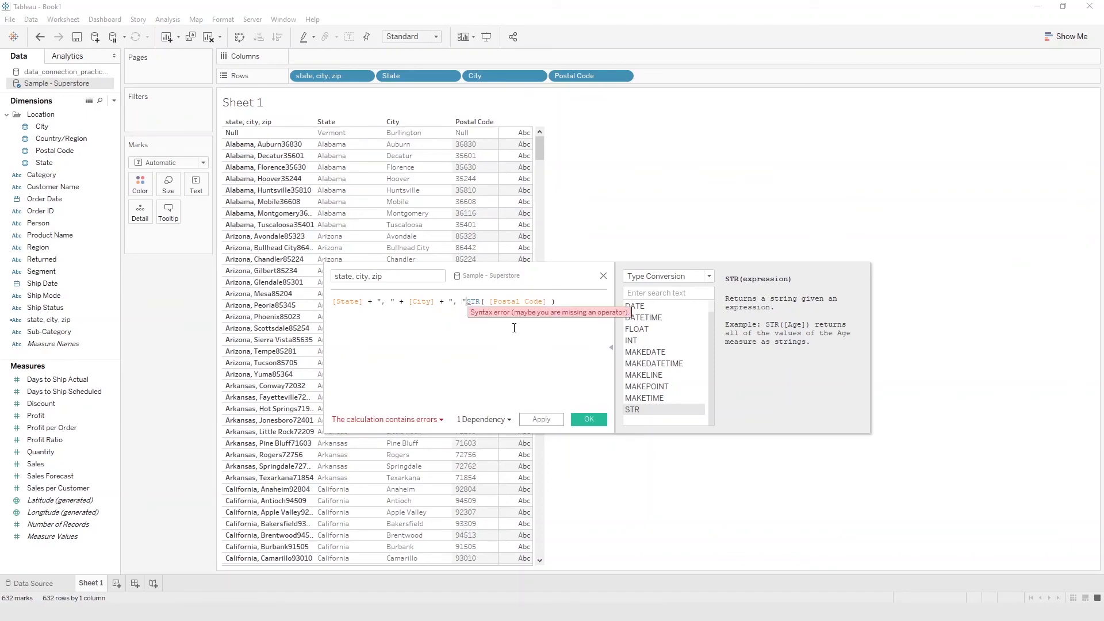
pyautogui.write('+')
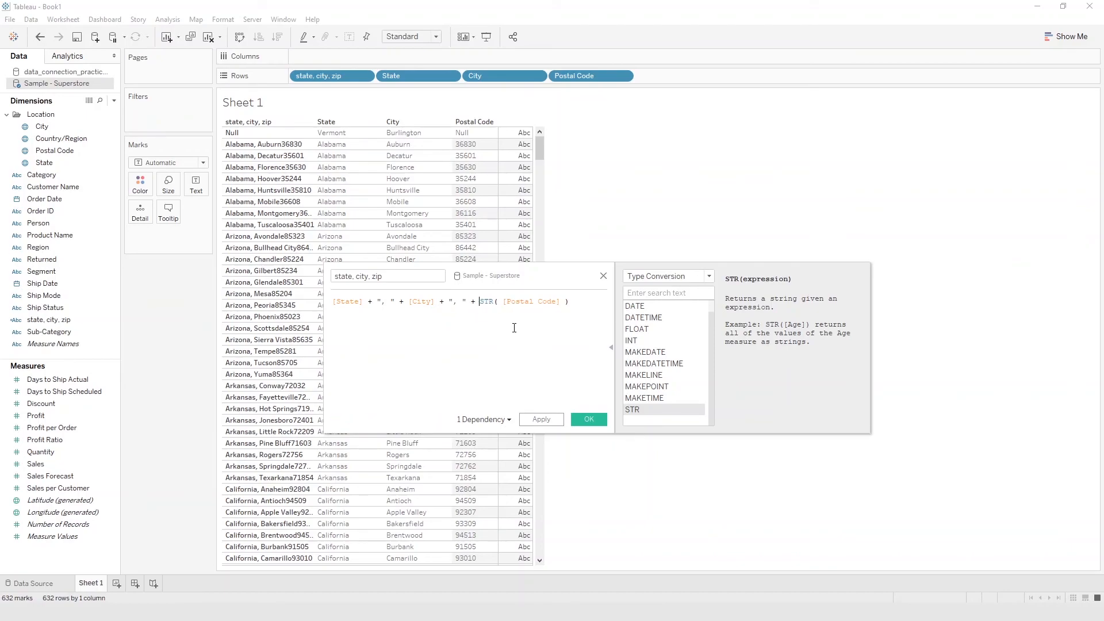
pyautogui.click(547, 419)
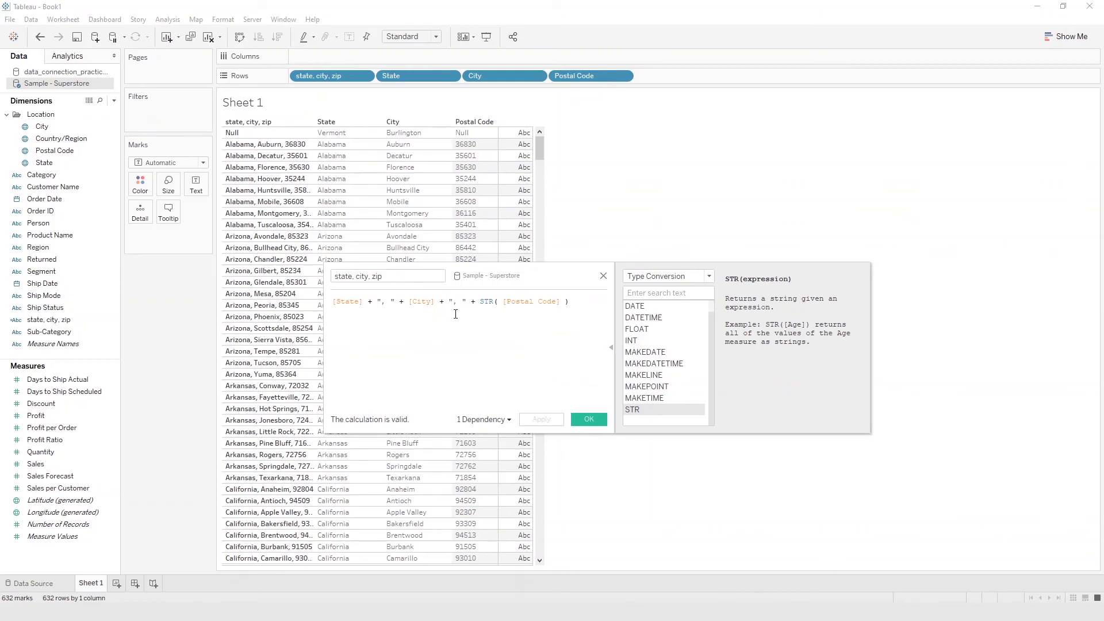
pyautogui.click(598, 420)
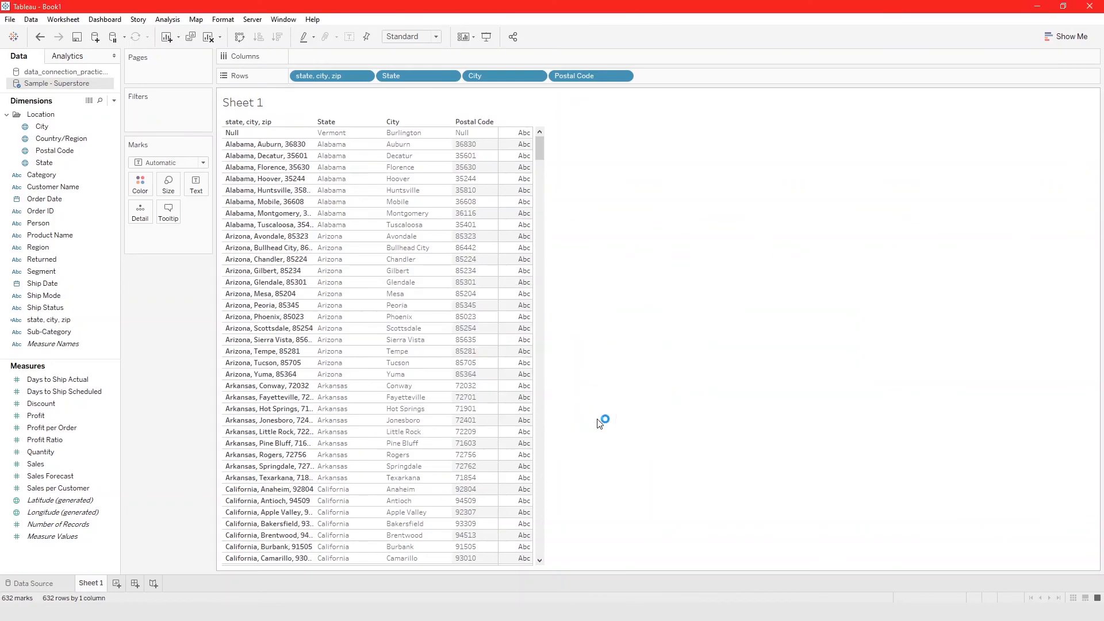